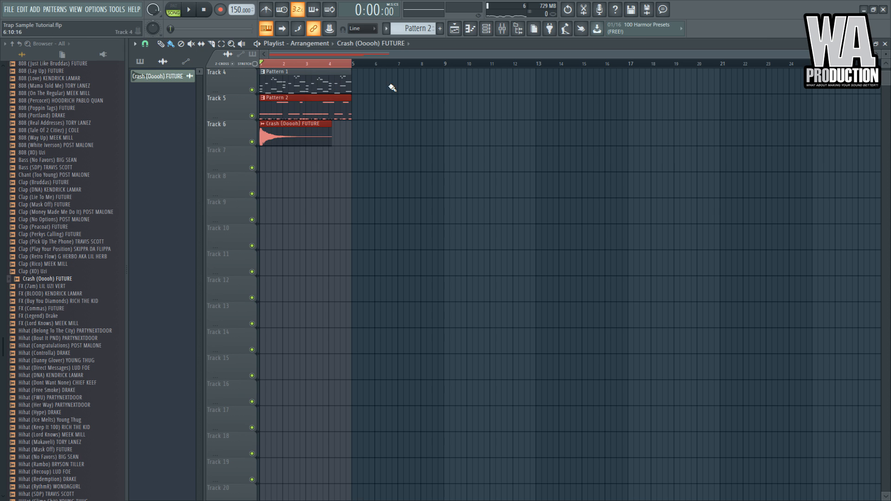
Move the Pattern 2 and crash clips to start at bar 9, and duplicate Pattern 1 at bar 5 on track 4
left_click_drag(314, 106, 483, 100)
left_click(254, 55)
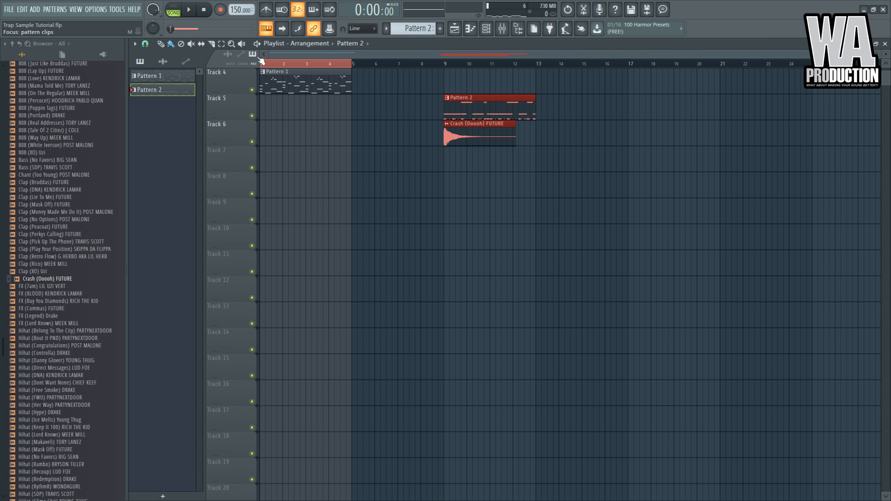
left_click(266, 65)
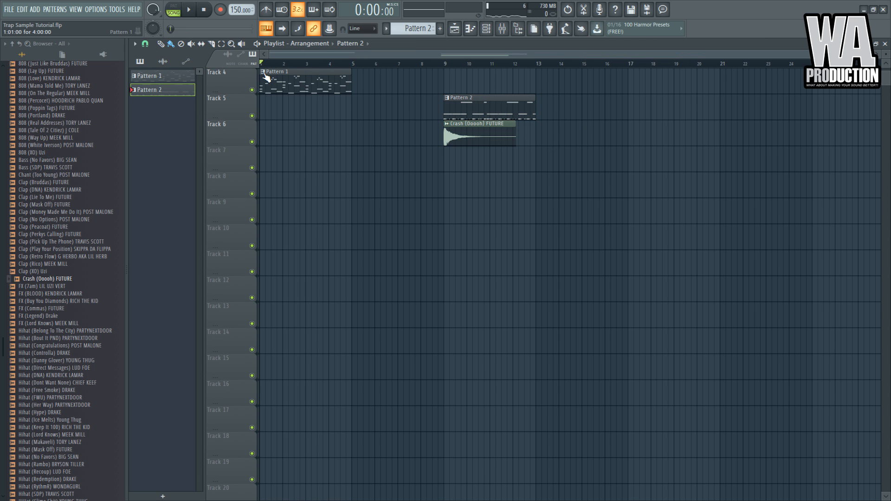
left_click_drag(282, 76, 370, 84)
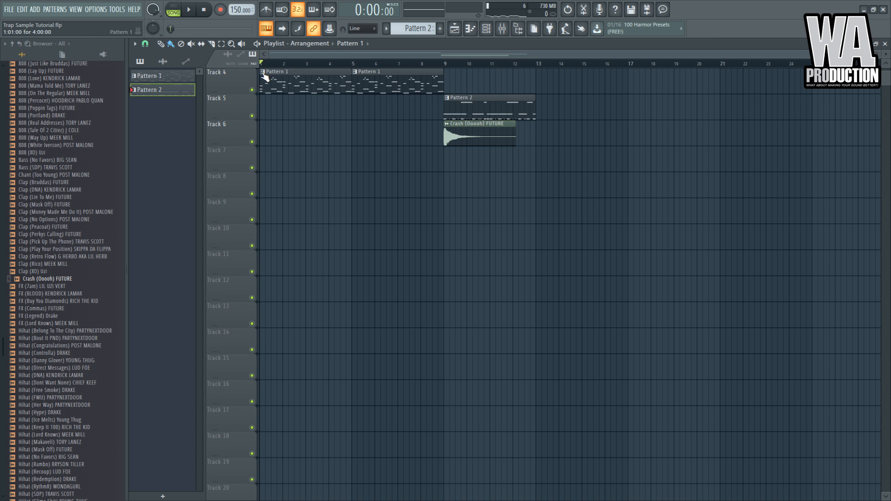
Make the Pattern 1 clip at bar 1 unique, and transpose all its notes up one octave
double_click(287, 79)
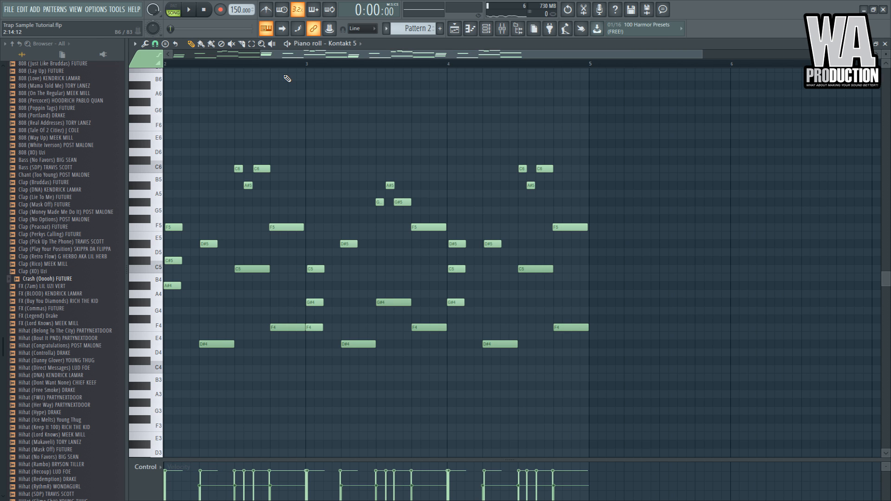
key("ctrl+a")
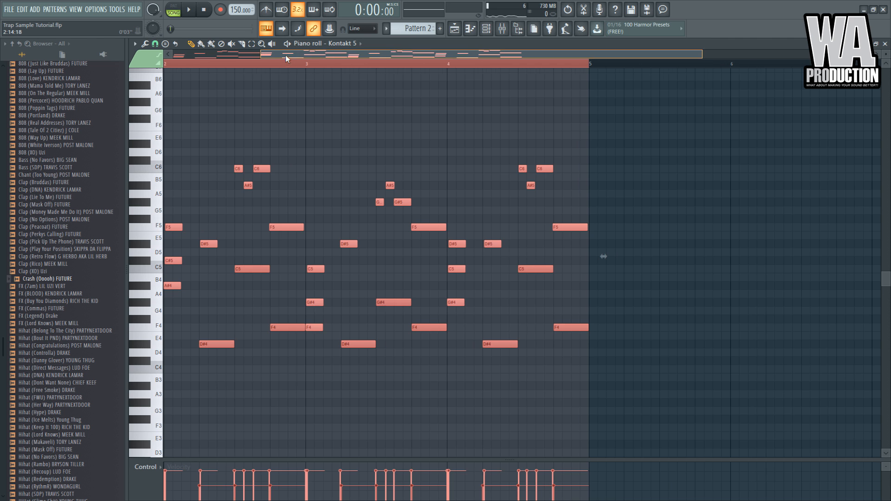
left_click_drag(285, 59, 197, 59)
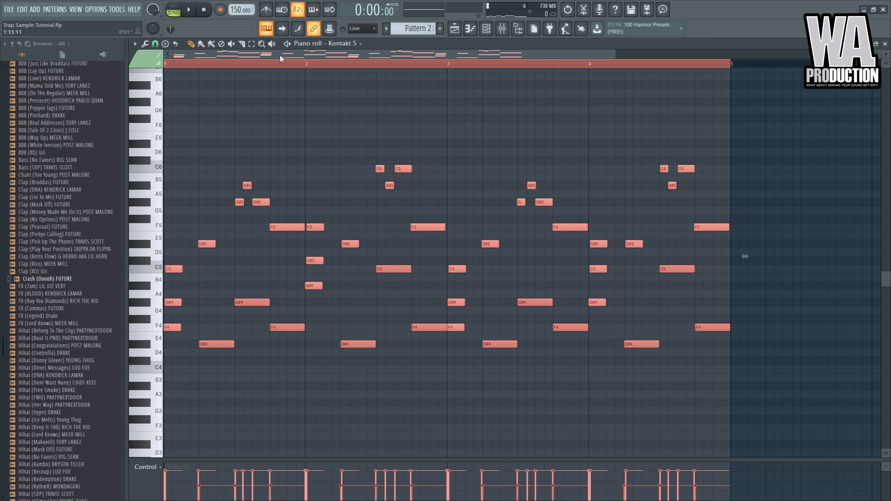
key("ctrl+Up")
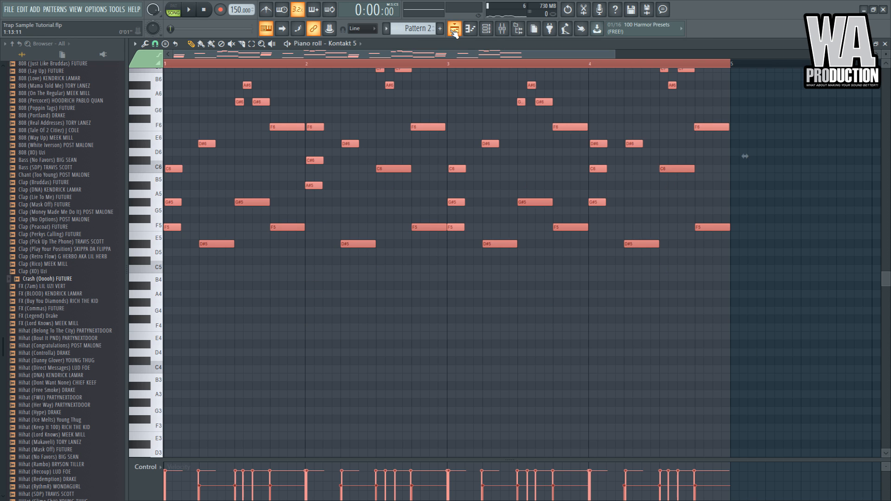
left_click(455, 29)
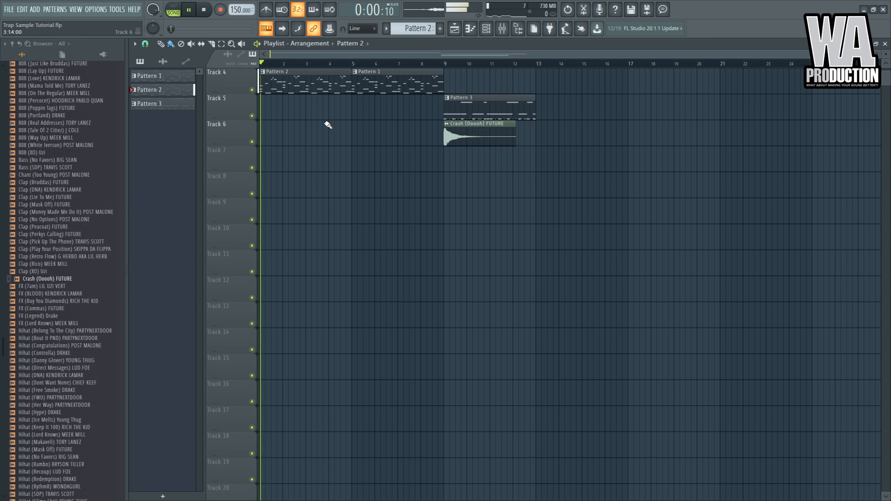
Replace the track 4 clip at bar 5 with Pattern 2 and listen to the intro
right_click(359, 84)
left_click(356, 84)
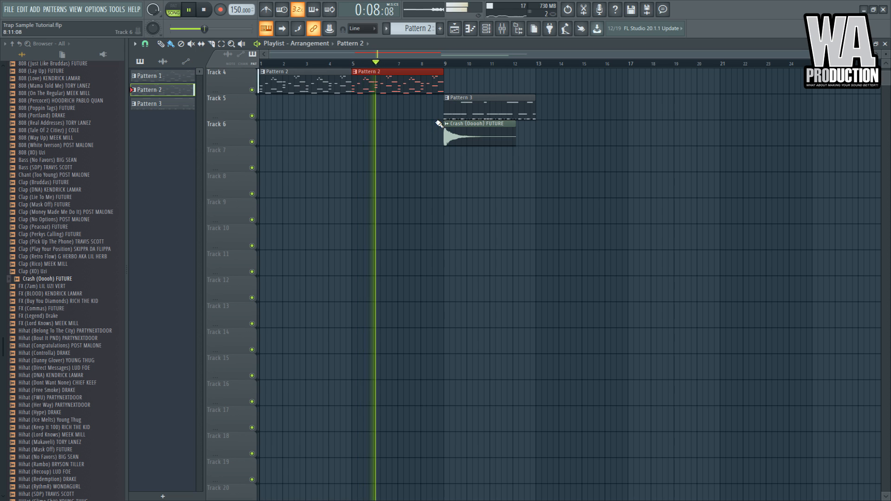
left_click(464, 84, "ctrl")
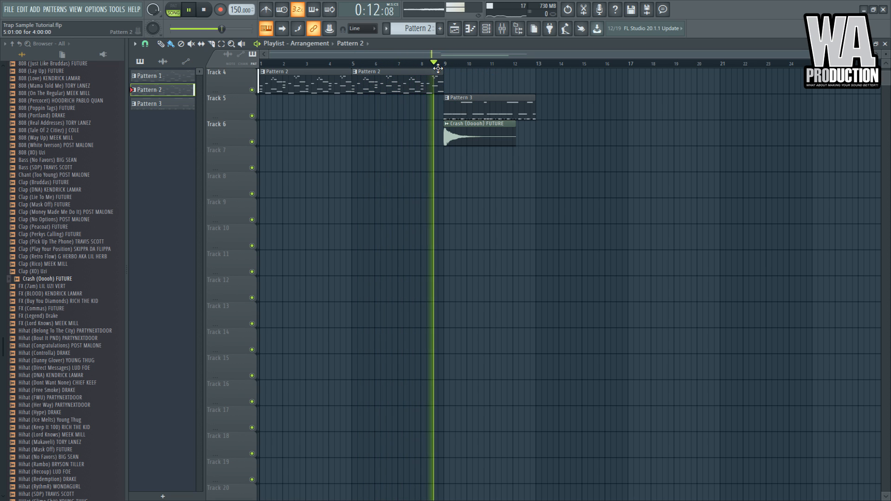
key("space")
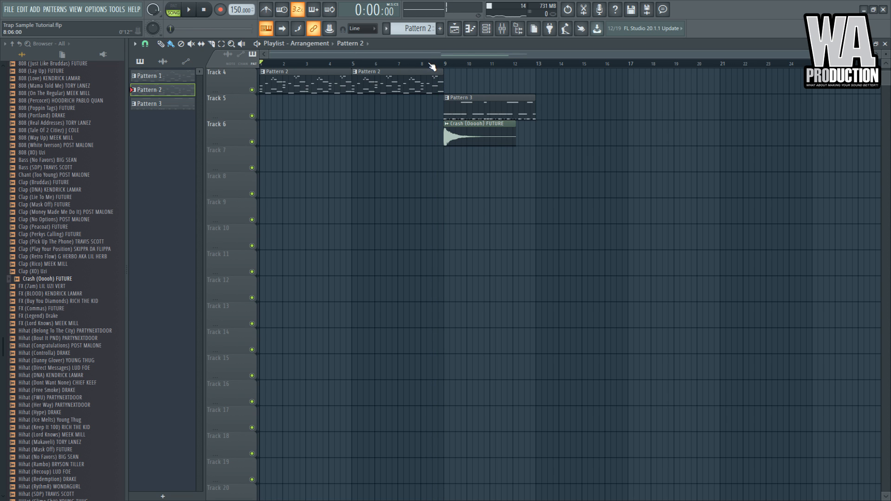
Create an automation clip for the Master's dblue.TapeStop Trigger over the last half of bar 8 on track 5
left_click_drag(436, 67, 446, 68)
left_click(508, 28)
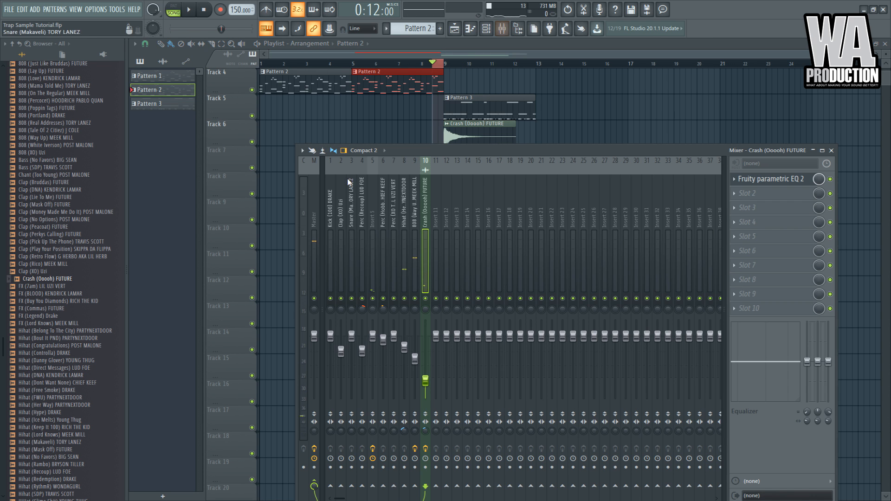
left_click(314, 208)
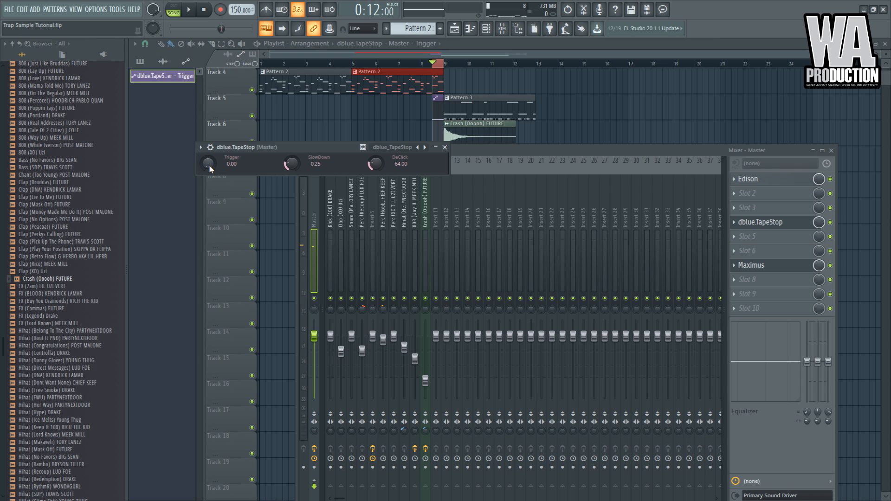
left_click(597, 76)
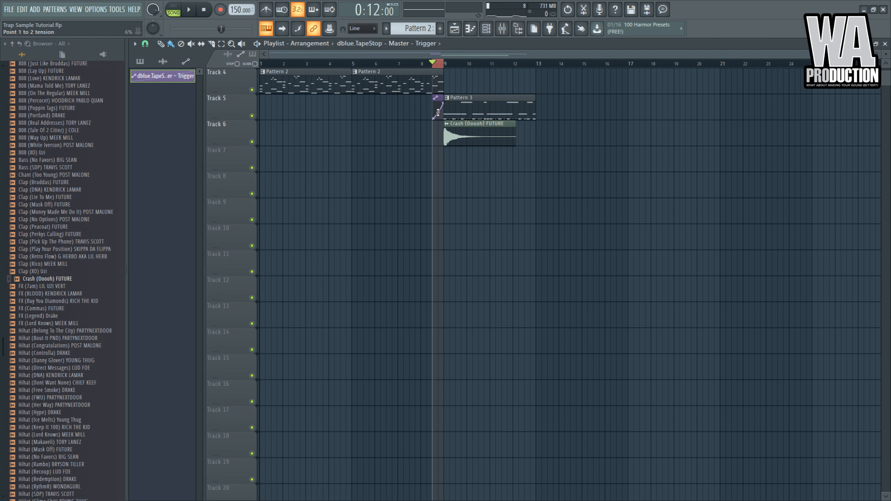
Shape the TapeStop Trigger automation into a rising curve and preview the tape stop before bar 9
key("space")
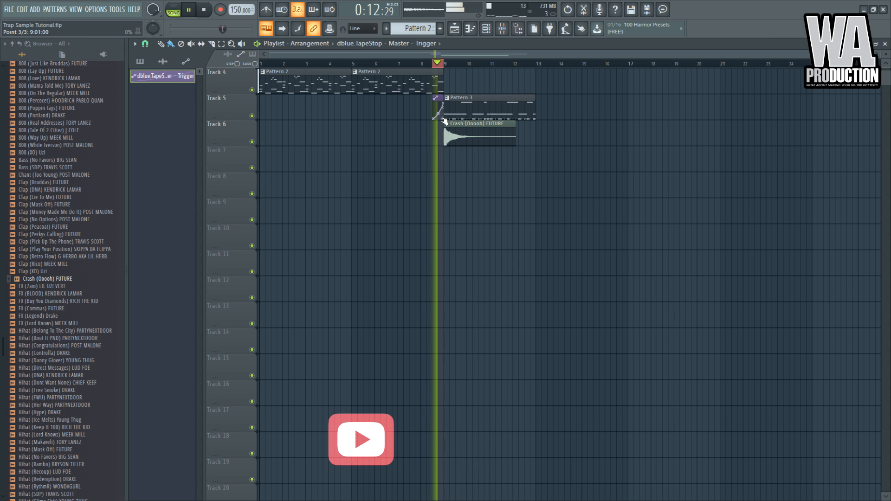
key("space")
key("space")
key("space")
Place Pattern 1 at bar 9 on track 4 and preview the transition into it
scroll(419, 29, "up", 1)
left_click_drag(477, 78, 455, 78)
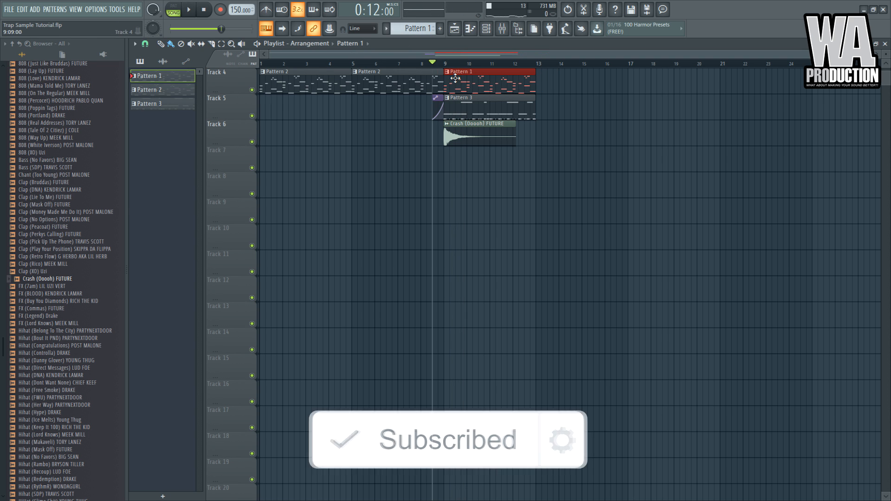
key("space")
key("KP_Add")
key("space")
key("KP_Add")
Move the Pattern 3 drum clip at bar 9 down to track 7 and split the pattern by channel
left_click(545, 88)
left_click_drag(472, 119, 472, 171)
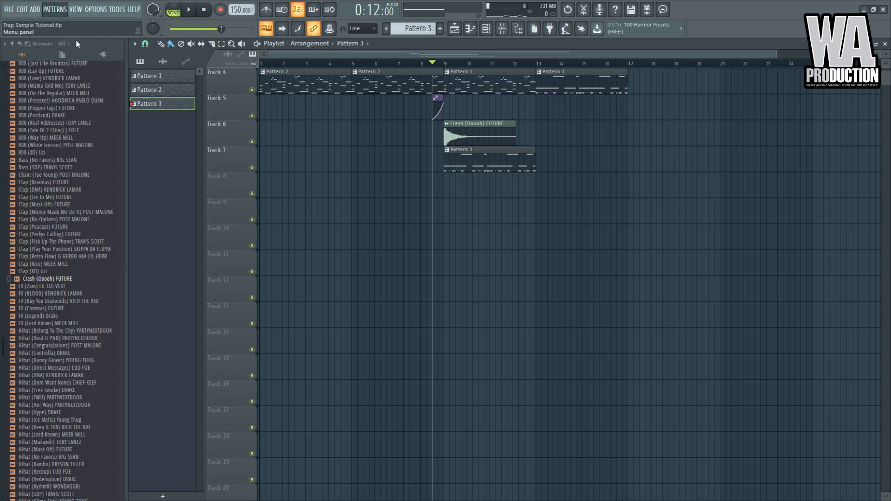
left_click(134, 156)
key("F7")
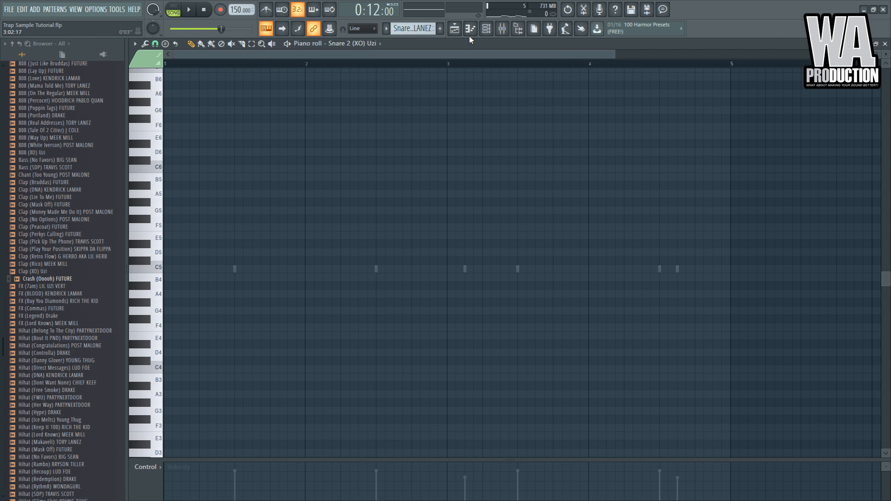
Spread the split drum clips at bar 9 over tracks 7 to 14, with one instrument per track and the 808 on track 7
key("F5")
left_click_drag(492, 166, 490, 253)
left_click_drag(479, 172, 482, 281)
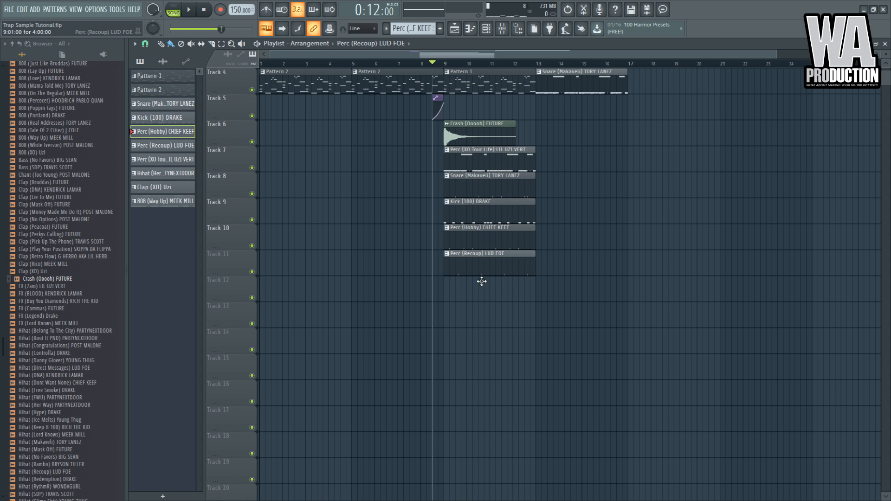
left_click_drag(483, 168, 485, 315)
left_click_drag(473, 186, 474, 308)
left_click_drag(467, 160, 467, 346)
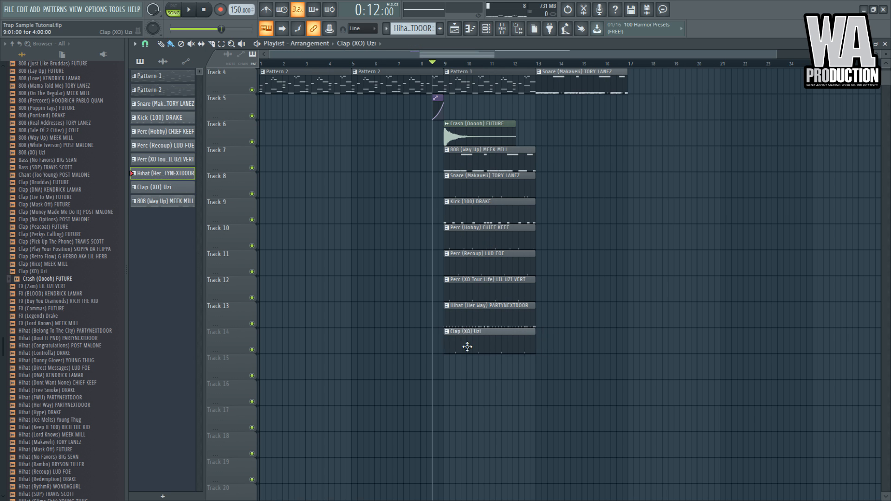
mouse_move(468, 159)
left_mouse_down()
mouse_move(477, 239)
mouse_move(474, 156)
left_mouse_up()
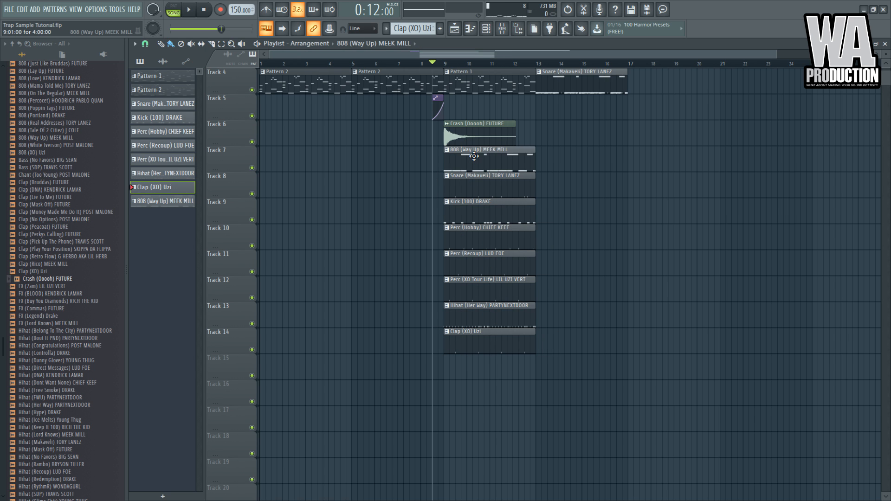
Try the drop with the hi-hat clip on track 13 moved to bar 13, and preview it
left_click_drag(491, 307, 579, 321)
key("space")
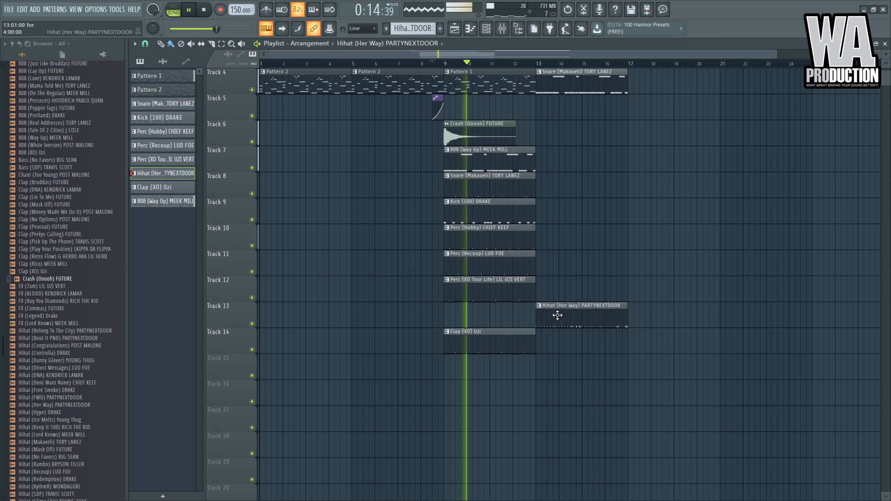
key("space")
left_click_drag(564, 310, 480, 311)
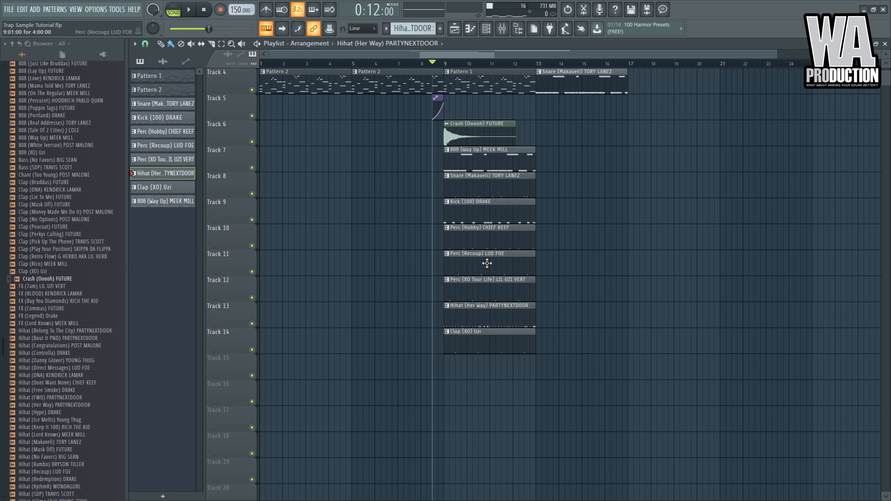
Move the percussion clips on tracks 10 to 12 to bar 13, and remove the stray snare clip from track 4
left_click_drag(485, 284, 649, 235)
right_click(584, 110)
right_click(583, 89)
Repeat the drum clips on tracks 7 to 14 in four-bar blocks through bar 24, with the three percussion parts starting at bar 13
left_click_drag(539, 148, 499, 353)
left_click_drag(499, 317, 763, 320)
left_click_drag(718, 223, 577, 253)
left_click(566, 256)
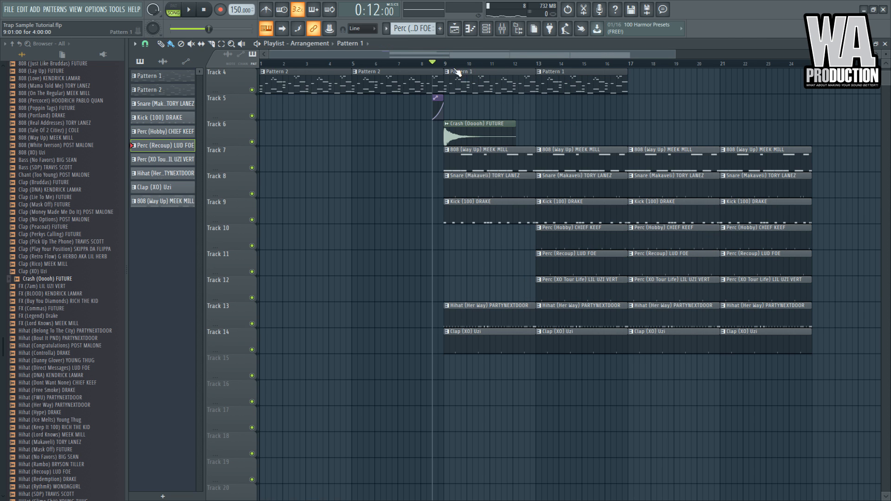
Place Pattern 2 at bars 17 and 21 on track 4 while playing the arrangement
left_click(382, 88)
left_click(649, 84)
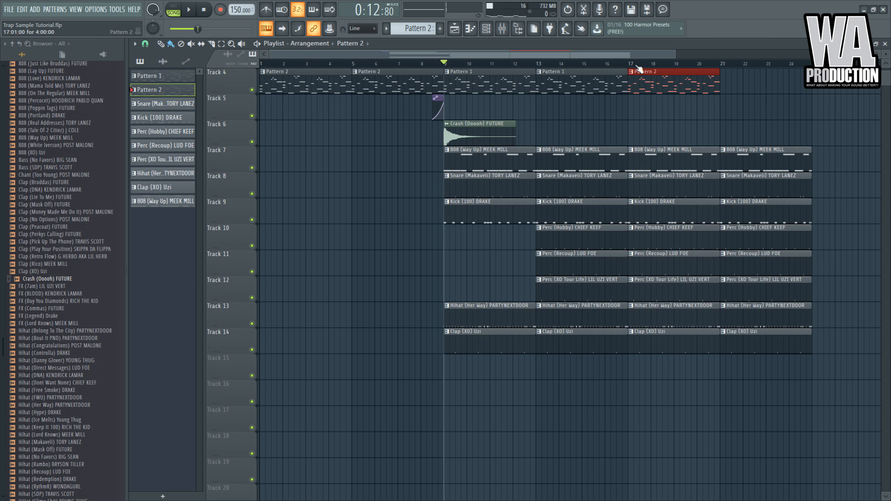
key("space")
left_click(729, 80)
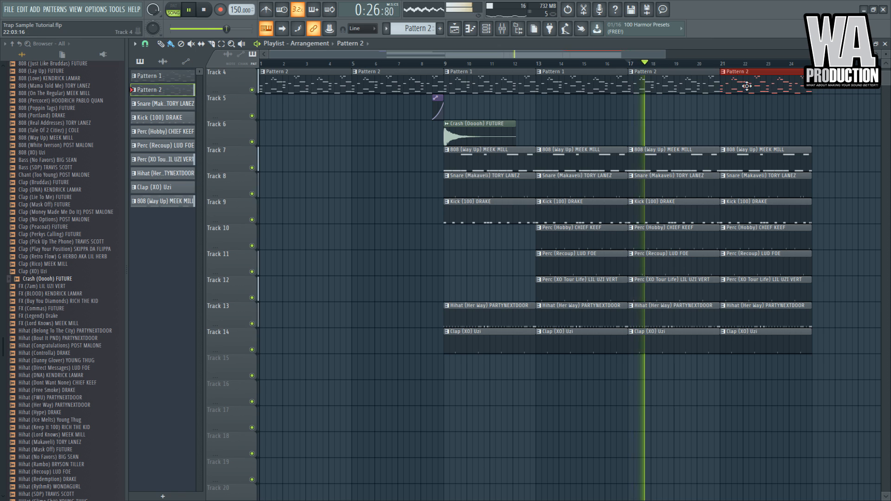
Add the crash at bar 17 on track 6, and delete the Perc (XO Tour Life) clip at bar 13 on track 12
left_click(499, 135)
left_click(631, 135)
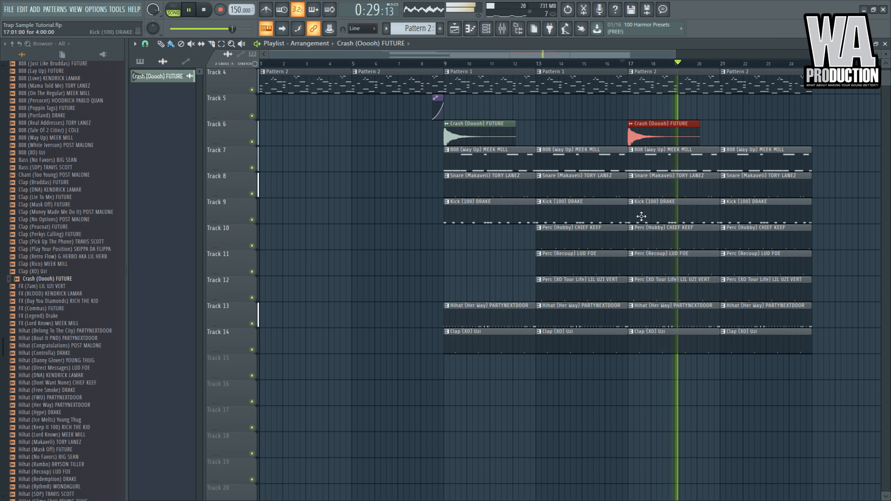
right_click(601, 279)
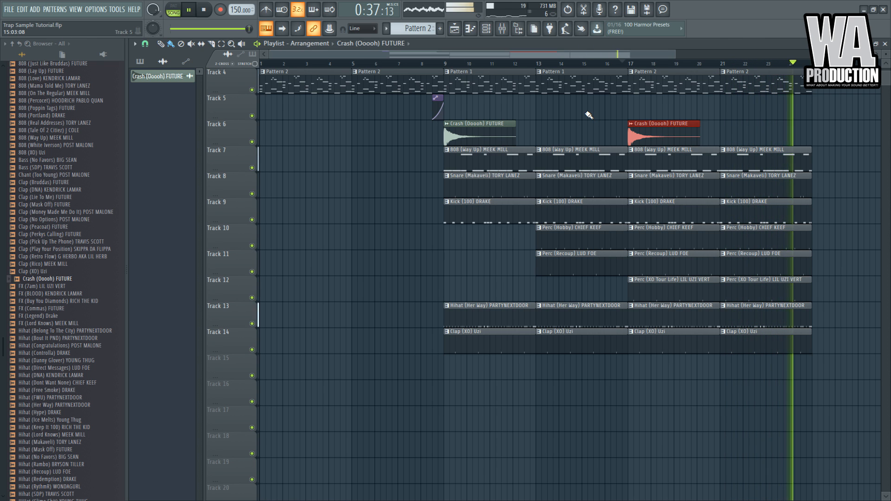
Play the arrangement from the tape stop just before bar 9 to review the full drop
key("space")
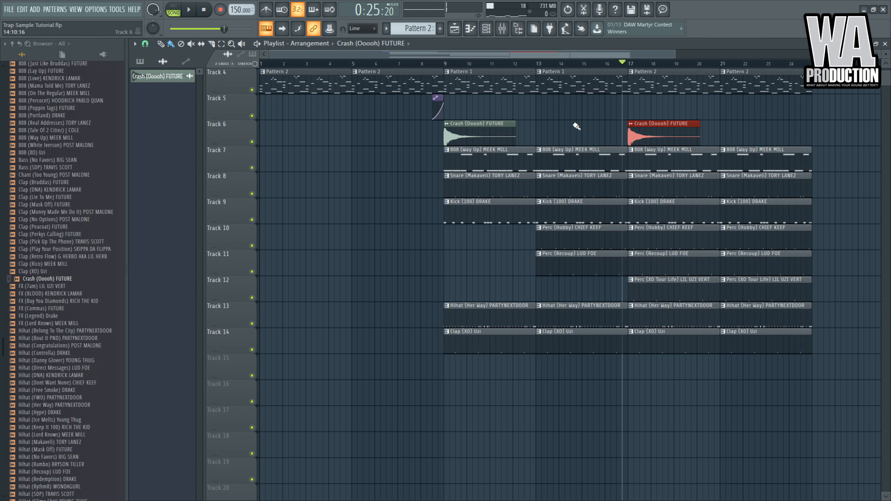
scroll(577, 123, "down", 3)
left_click(382, 63)
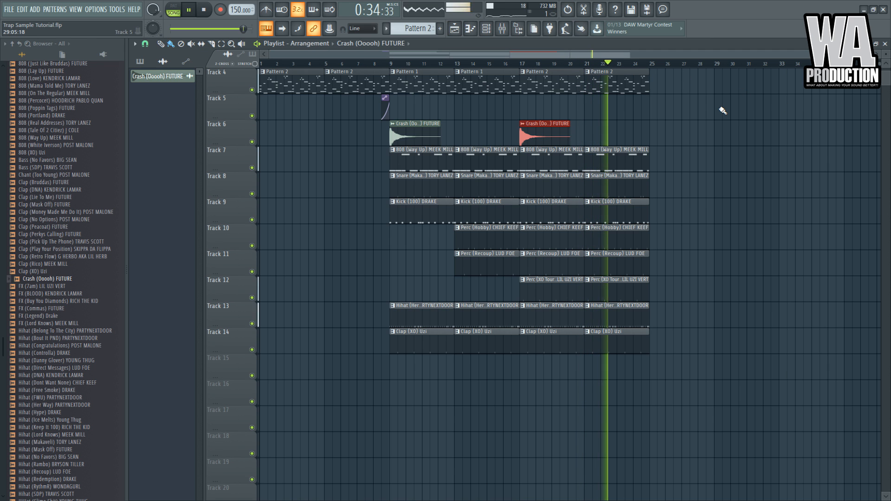
Duplicate all melody, crash and drum clips of bars 9 to 24 so that the copies start at bar 25
left_click_drag(667, 377, 391, 88)
left_click(442, 85, "ctrl")
key("space")
left_click_drag(700, 87, 392, 477)
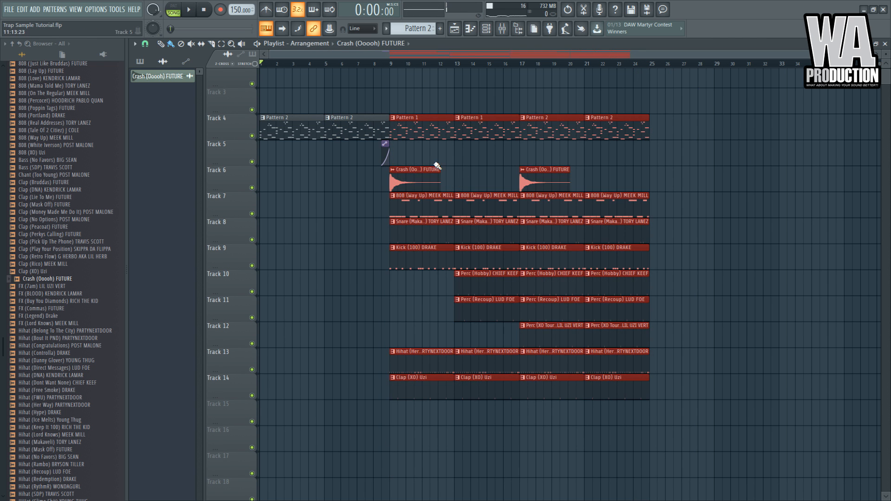
key("ctrl+b")
left_click(641, 57)
left_click(642, 63)
left_click_drag(637, 54, 685, 57)
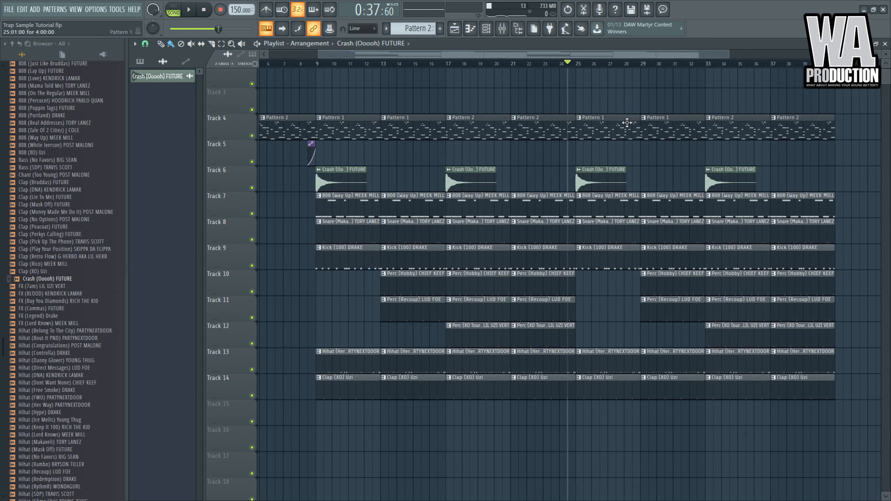
Delete the Pattern 1 clips at bars 25 and 29 on track 4, and move Pattern 2 from bar 33 to bar 25
right_click(668, 129)
right_click(618, 133)
left_click_drag(750, 130, 586, 122)
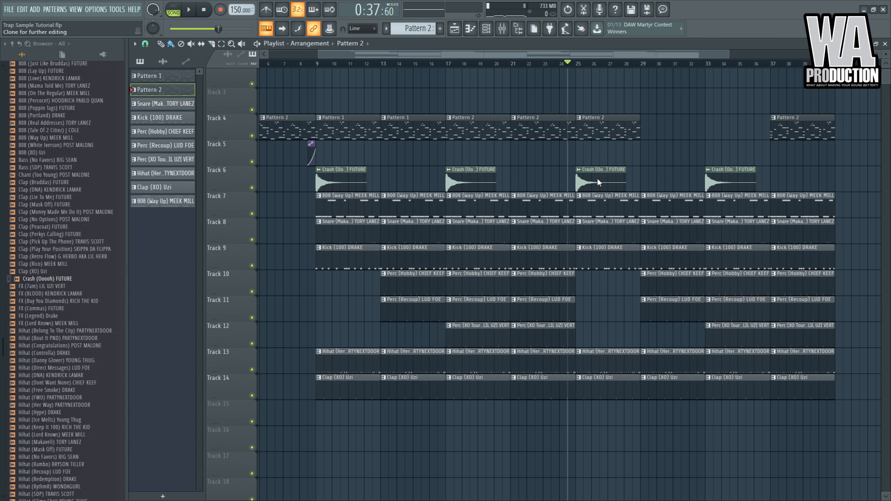
Make the Pattern 2 clip at bar 25 unique, and transpose all its notes down one octave
double_click(590, 124)
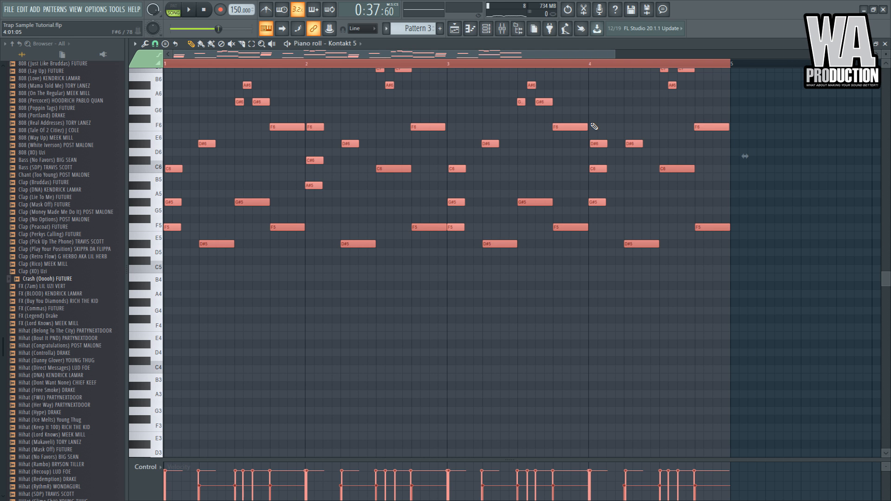
key("ctrl+Down")
left_click(454, 29)
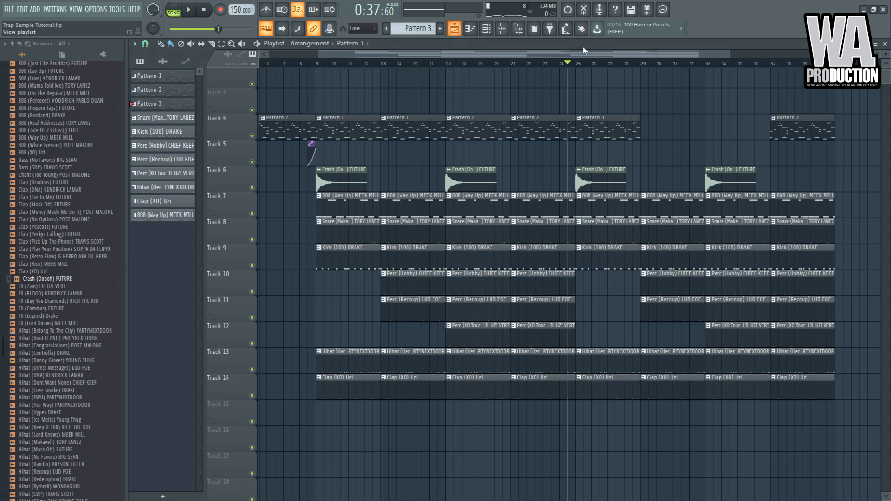
Try continuing Pattern 3 on track 4 at bars 29, 33 and 37, and remove its clips at bars 33 and 37
key("space")
left_click(650, 132)
left_click(710, 132)
double_click(590, 133)
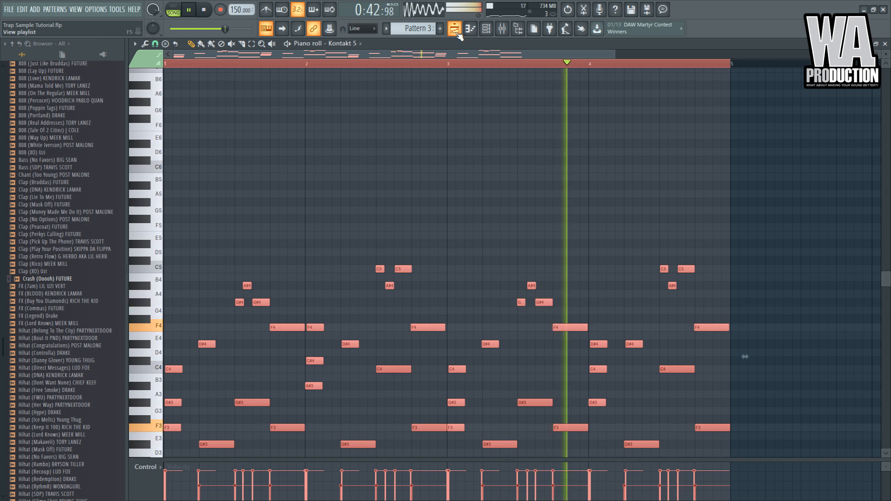
key("F5")
right_click(785, 133)
left_click(779, 133)
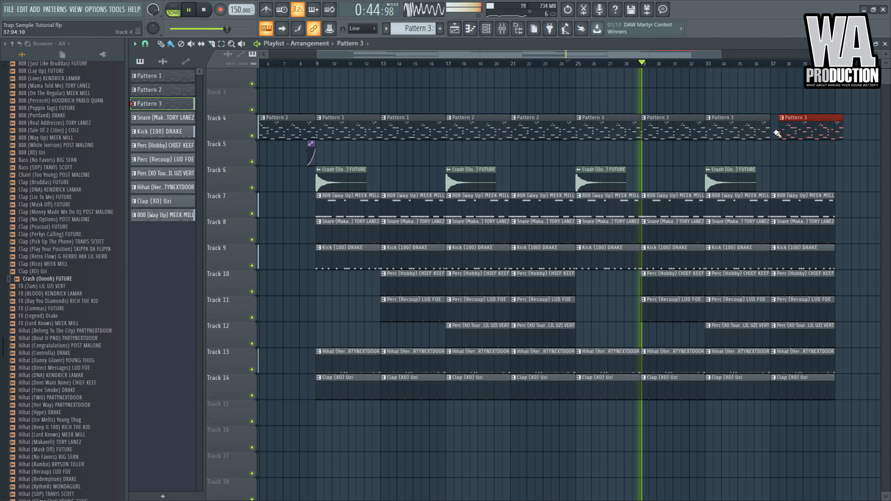
right_click(728, 129)
right_click(780, 131)
left_click(405, 129)
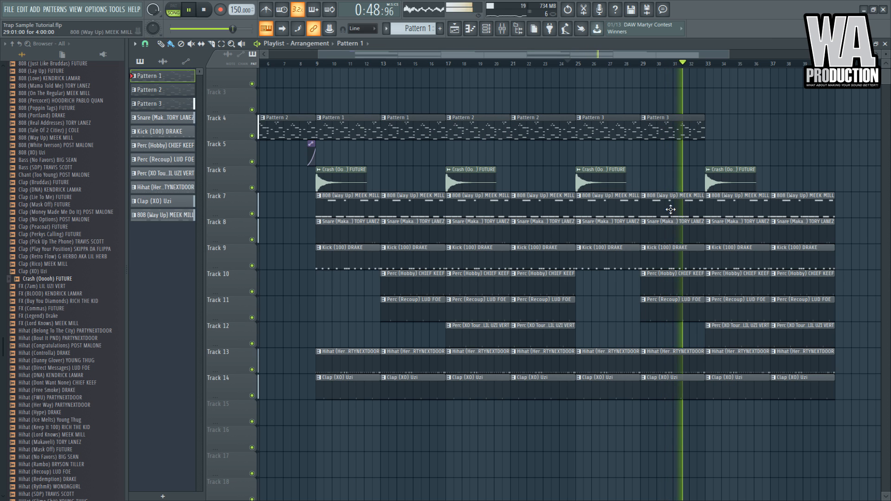
Delete the 808 clips at bars 25 and 29 on track 7
key("space")
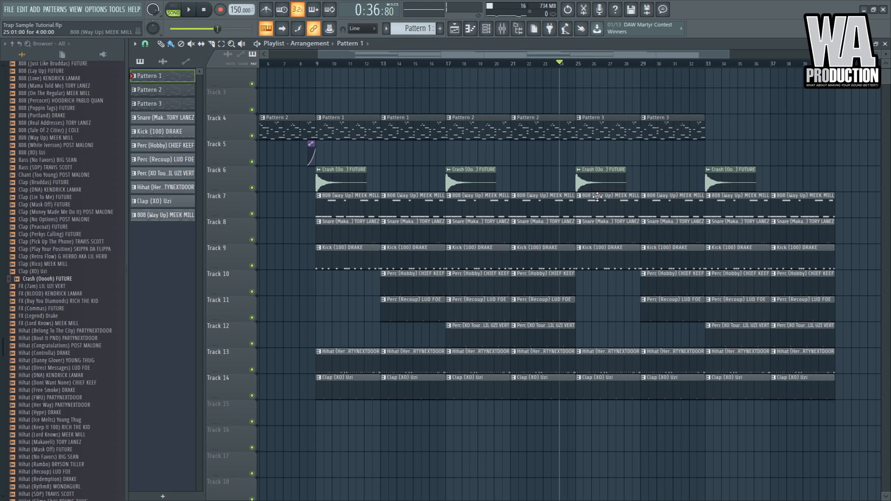
right_click(668, 200)
key("space")
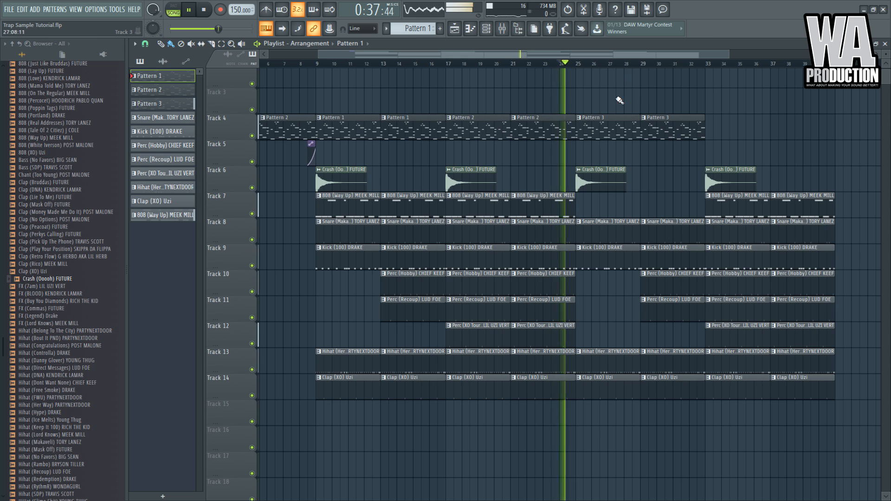
Replace the Pattern 3 clips at bars 25 and 29 on track 4 with Pattern 1, and place Pattern 2 at bars 33 and 37
left_click(614, 132)
right_click(629, 136)
right_click(645, 136)
key("space")
left_click(537, 127)
left_click(580, 127)
right_click(580, 125)
left_click(411, 122)
mouse_move(586, 135)
left_mouse_down()
mouse_move(667, 142)
mouse_move(795, 130)
left_mouse_up()
left_click(552, 130)
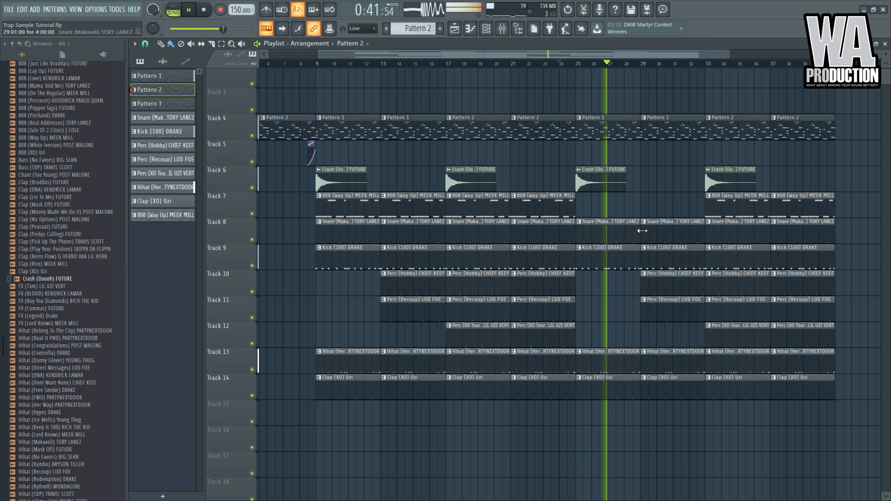
Try removing the hi-hat clip at bar 29 on track 13, and undo the deletion
right_click(646, 362)
right_click(639, 362)
key("ctrl+z")
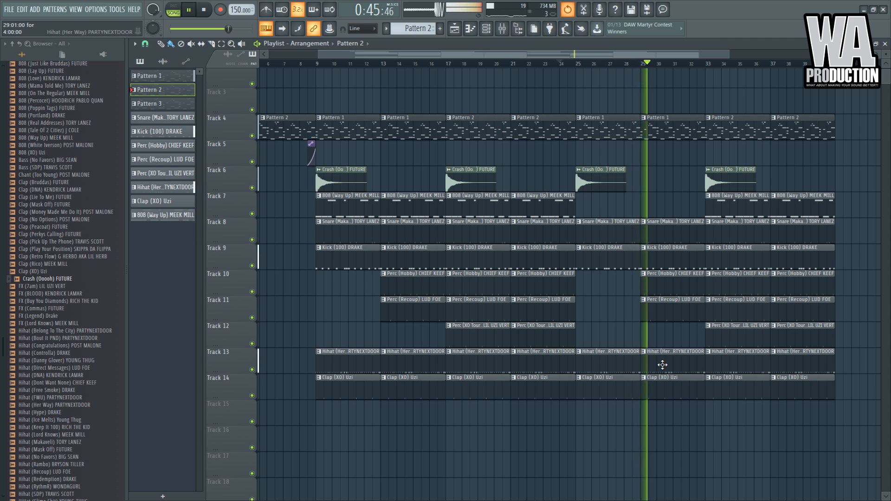
Play the arrangement from bar 32 to review the return of the 808 at bar 33
key("space")
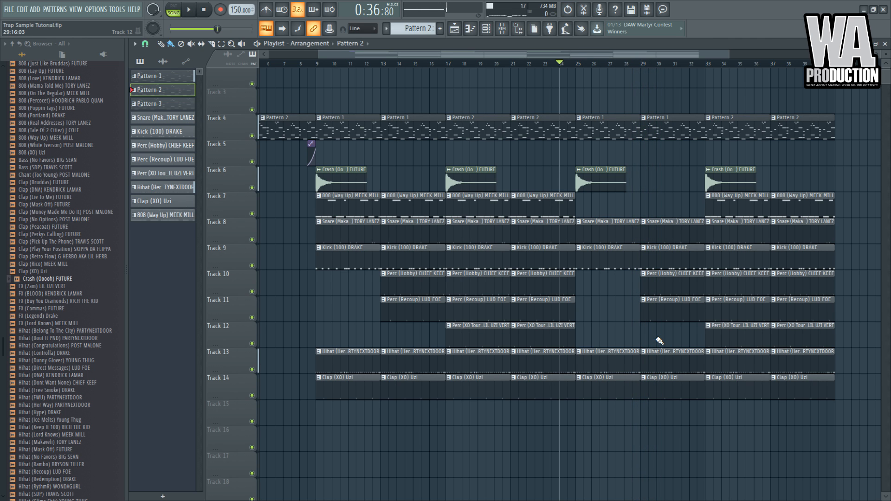
left_click(696, 63)
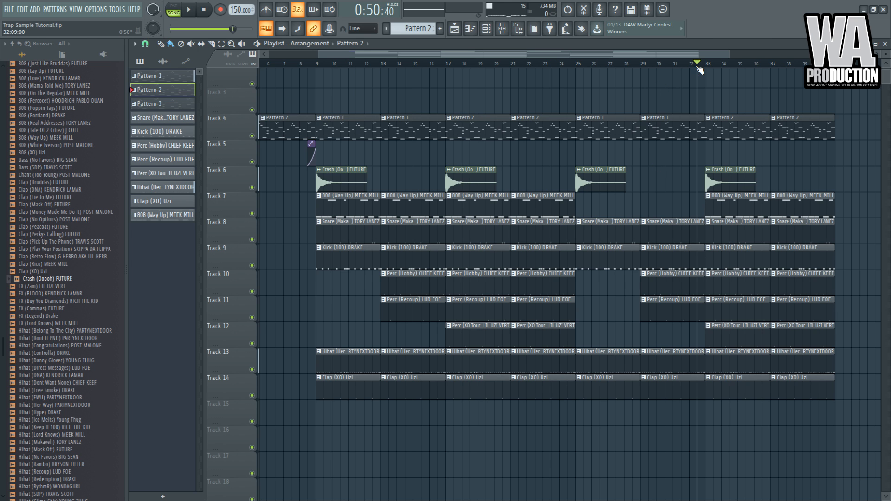
scroll(711, 76, "right", 3)
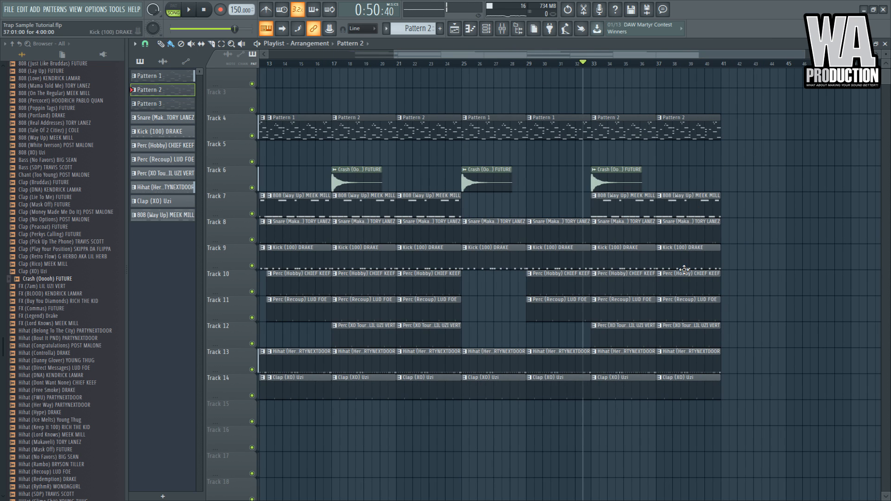
key("space")
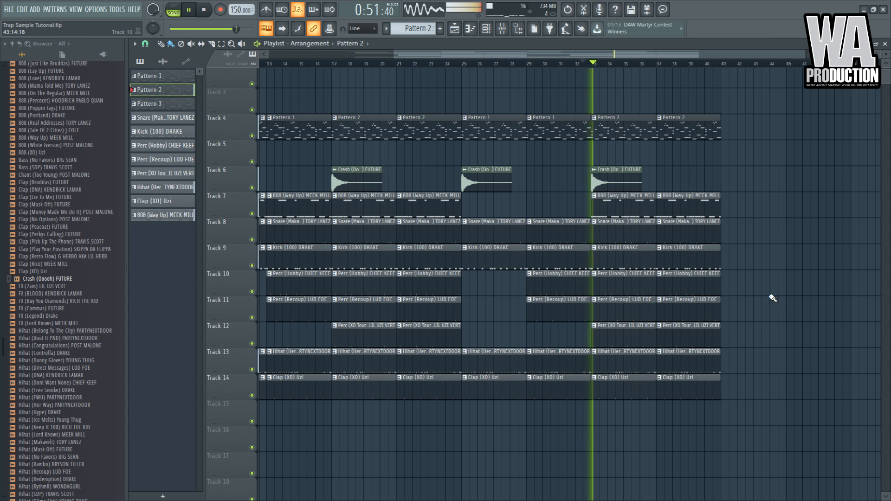
Duplicate every clip of bars 1 to 40 so that the copies start at bar 41
scroll(795, 390, "down", 2)
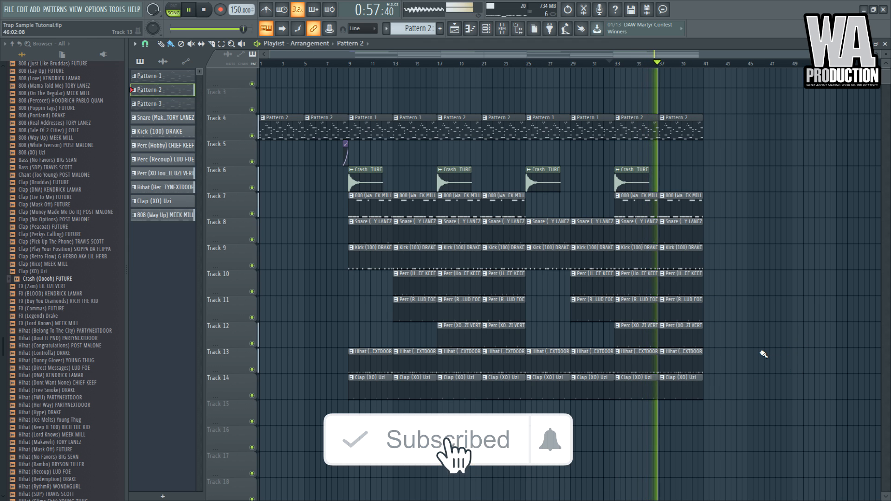
left_click_drag(763, 385, 194, 84)
left_click(330, 185, "ctrl")
left_click_drag(732, 98, 211, 443)
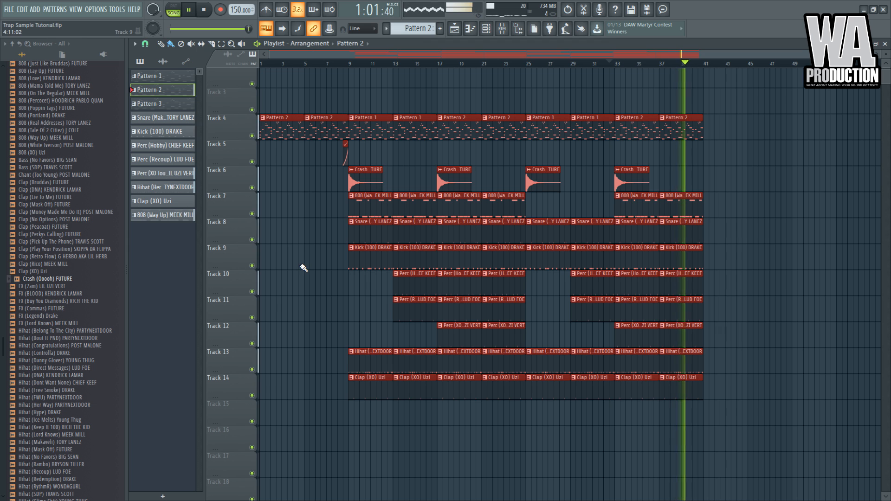
key("space")
key("ctrl+b")
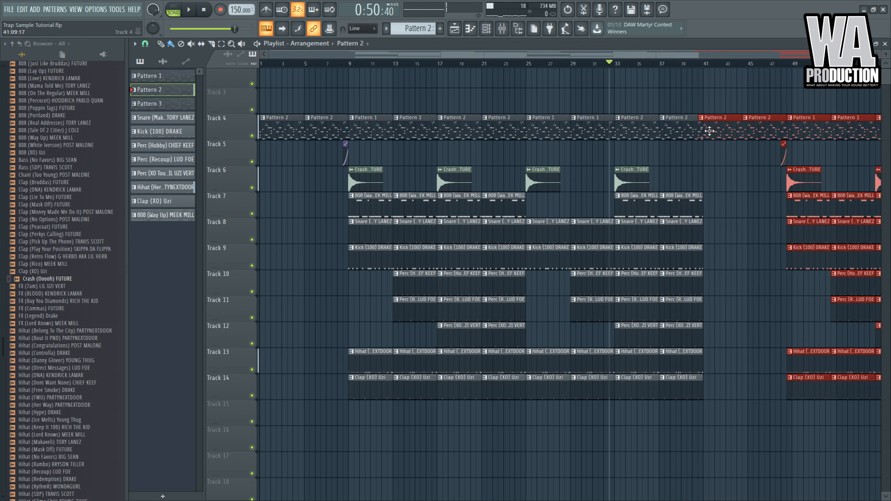
mouse_move(604, 54)
left_mouse_down()
mouse_move(654, 58)
mouse_move(611, 64)
left_mouse_up()
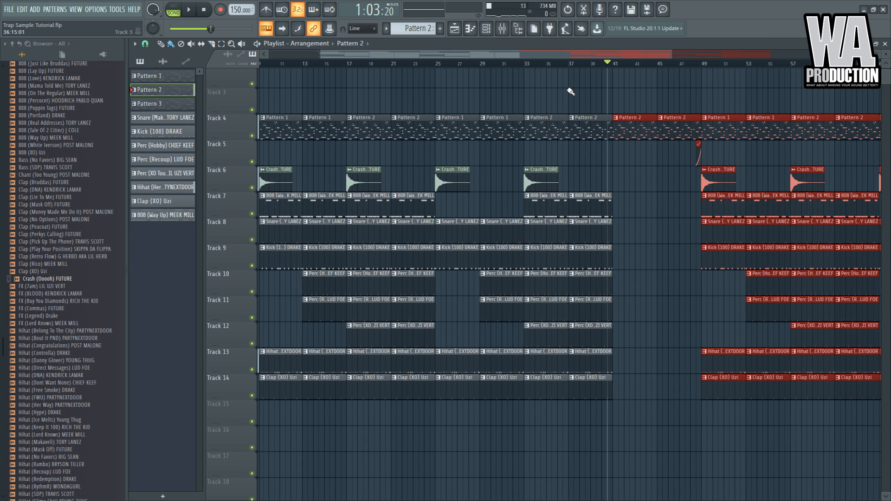
left_click(496, 77)
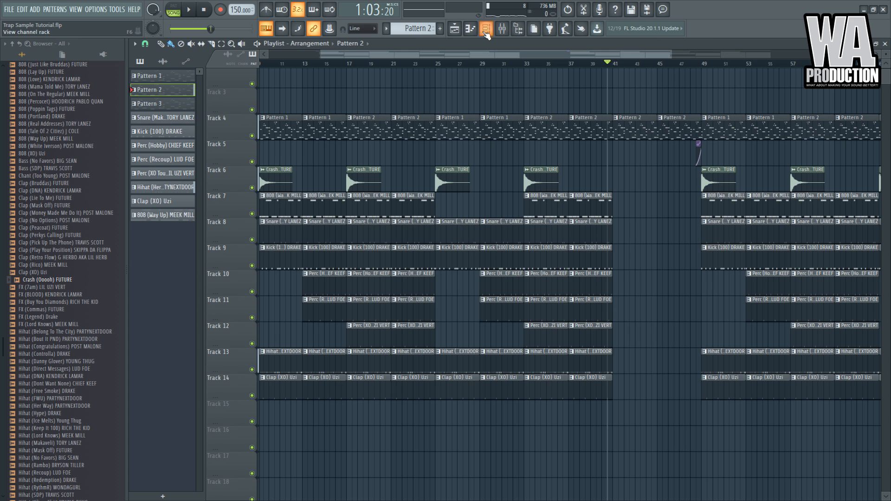
Place a new empty Pattern 12 at bar 41 on track 3, and select bars 41 to 44 for looping
key("F6")
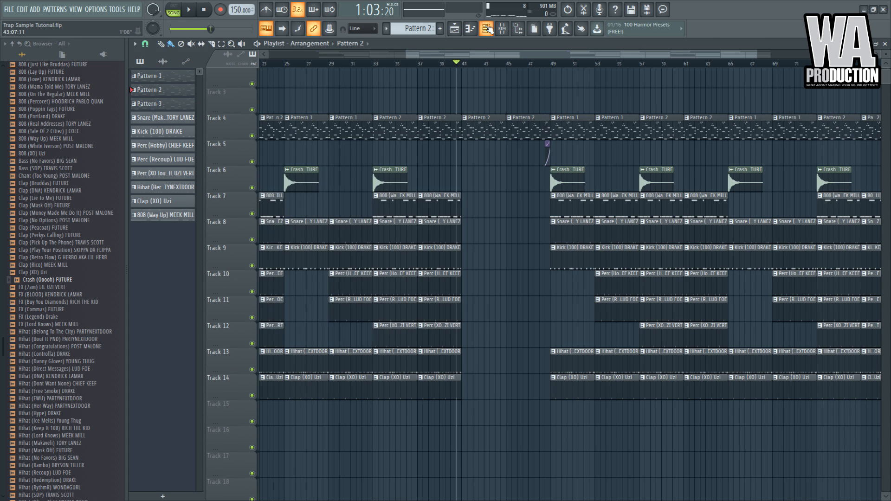
key("F6")
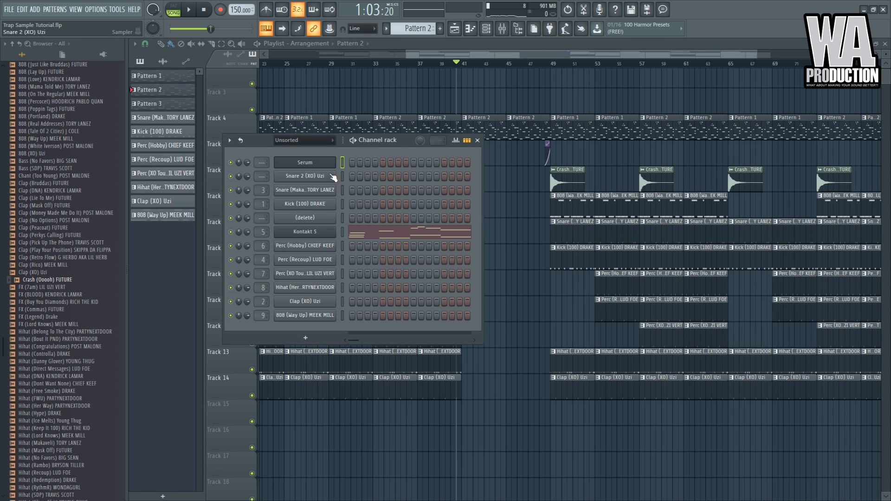
left_click(440, 29)
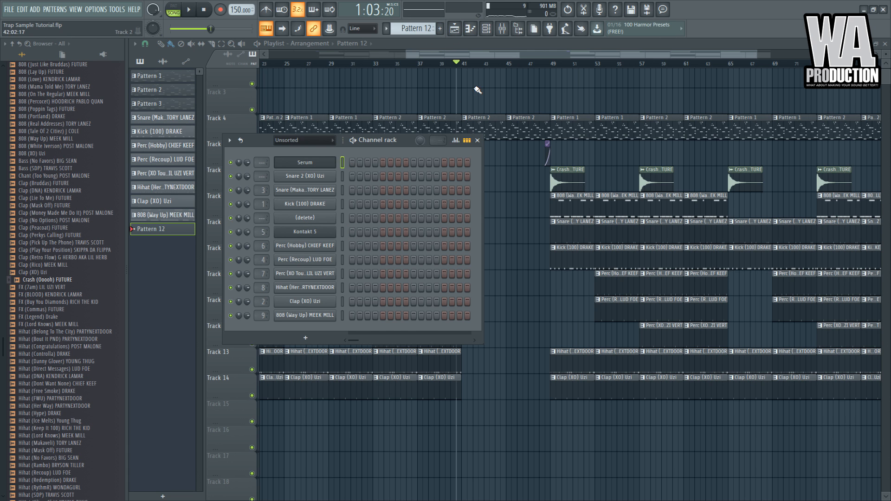
left_click(472, 95)
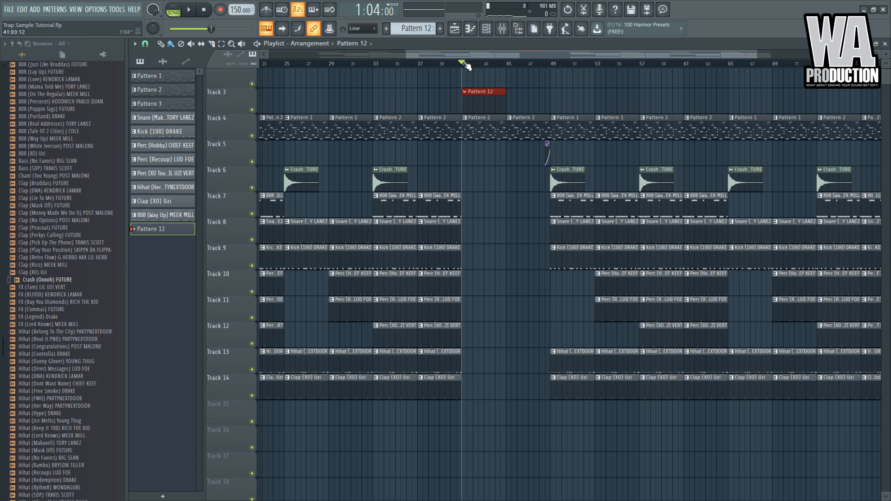
left_click_drag(464, 63, 512, 72)
Enter one-bar Serum notes F5, G#5, A#5 and G#5 in bars 1 to 4 of Pattern 12 during looped playback
left_click(493, 28)
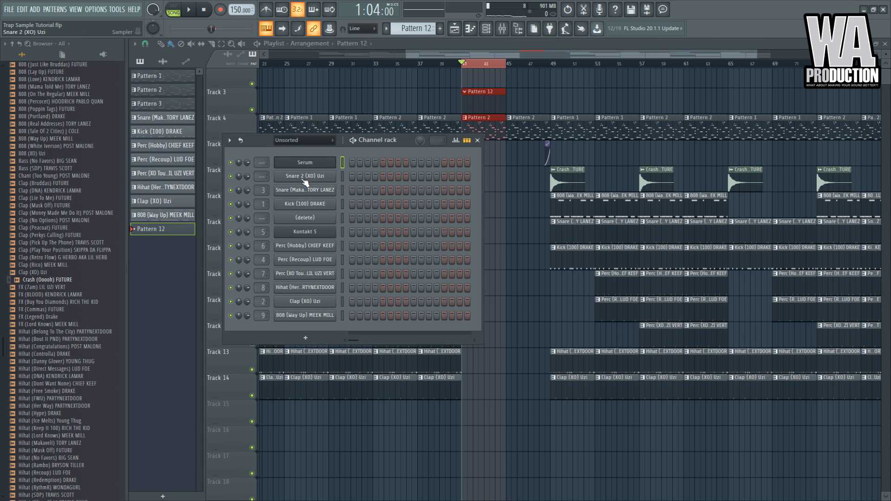
key("F7")
left_click(214, 219)
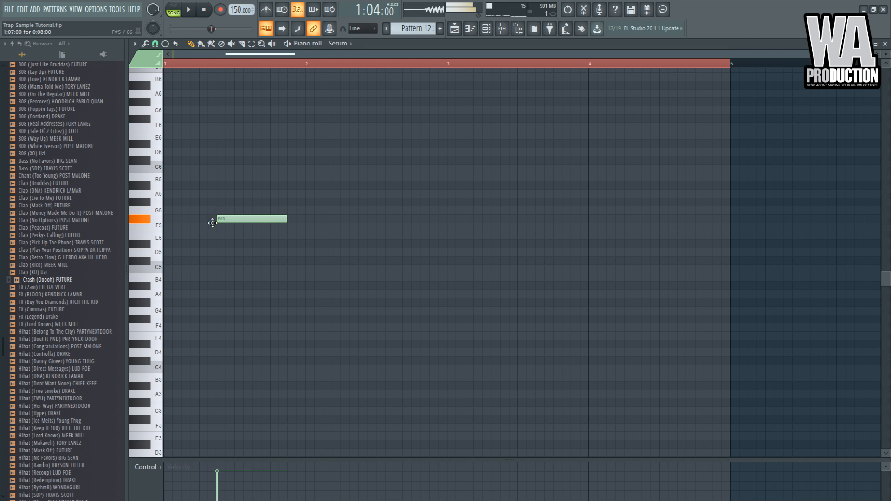
key("space")
left_click_drag(234, 227, 307, 228)
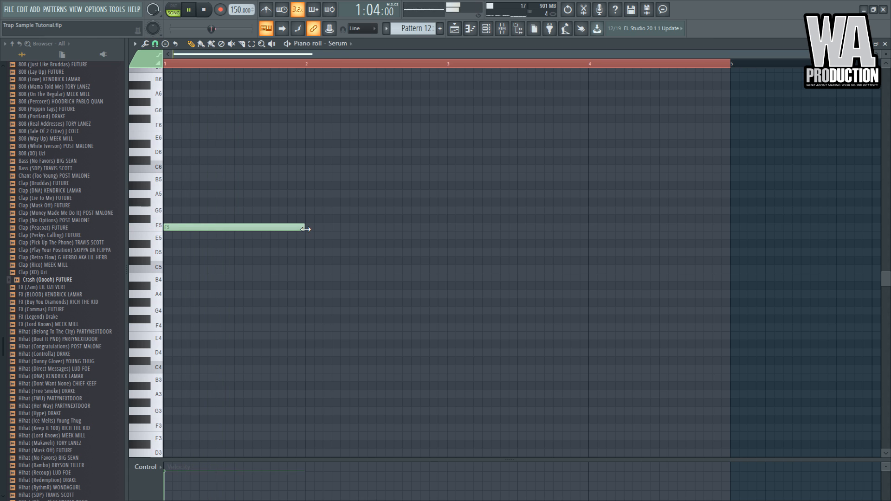
left_click(311, 203)
scroll(425, 231, "down", 1)
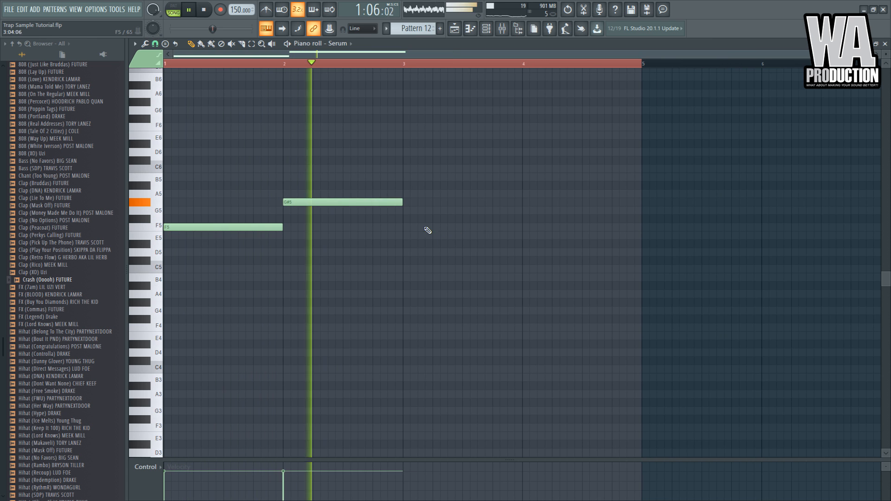
left_click(407, 186)
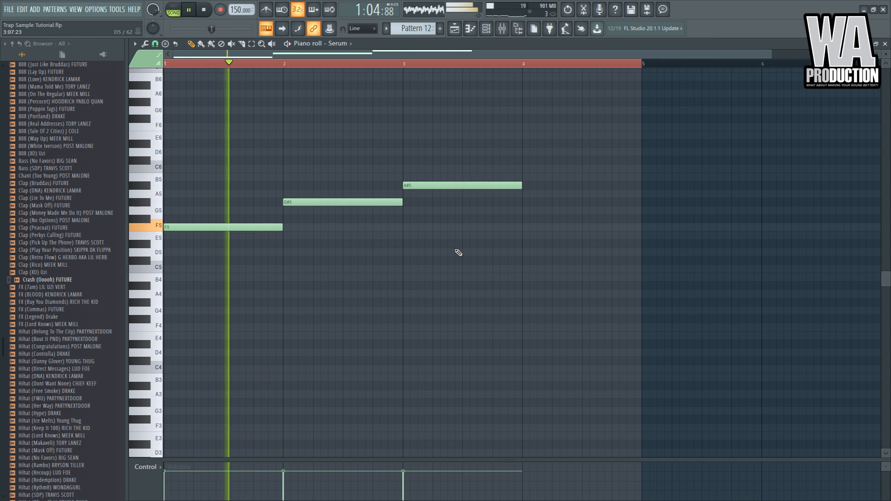
left_click(523, 202)
scroll(508, 276, "down", 2)
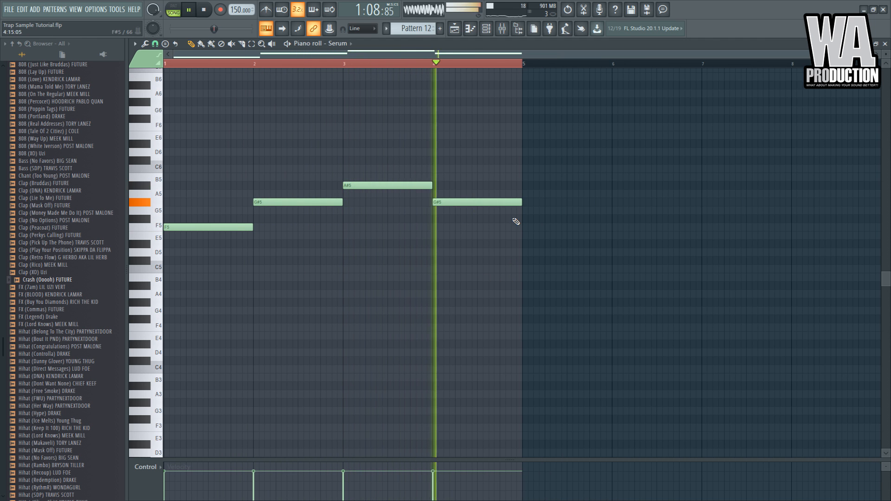
Duplicate the four-note Serum phrase into bars 5 to 8
key("ctrl+a")
left_click_drag(206, 227, 563, 227)
left_click(368, 85)
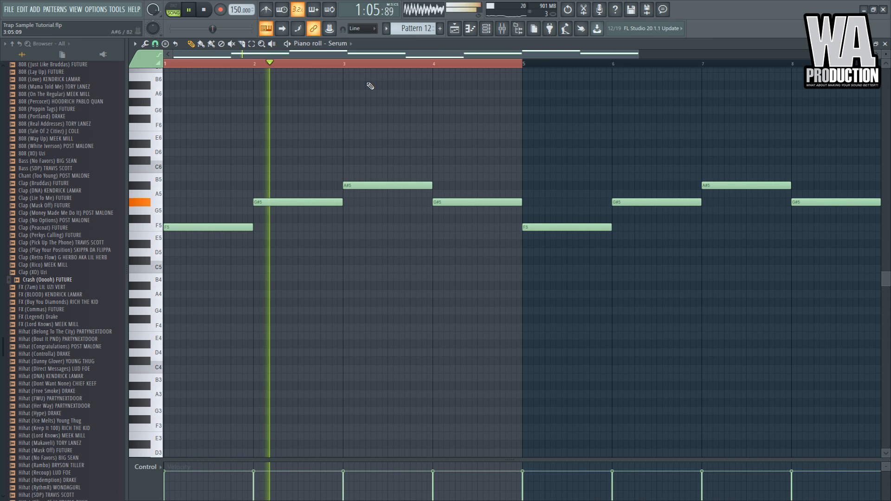
Clear the loop selection, and raise the bar 2 note to A#5 and the bar 3 note to C6
left_click(223, 64)
left_click_drag(324, 200, 369, 174)
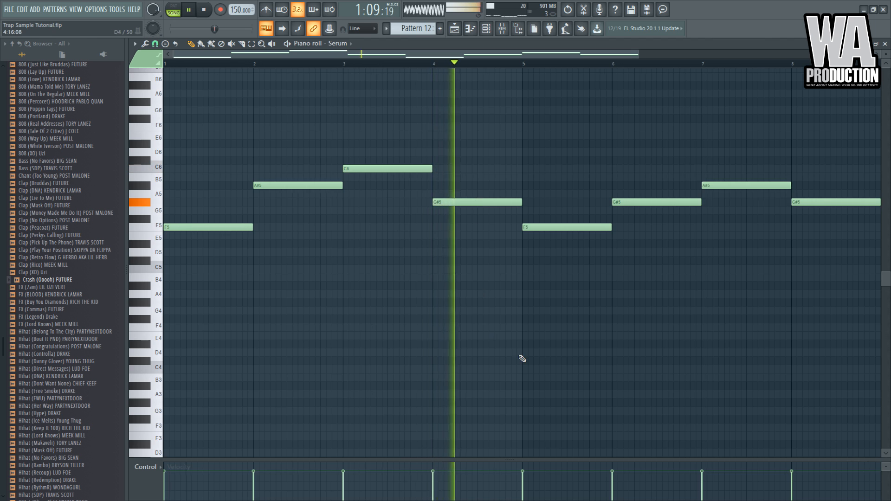
scroll(450, 383, "down", 1)
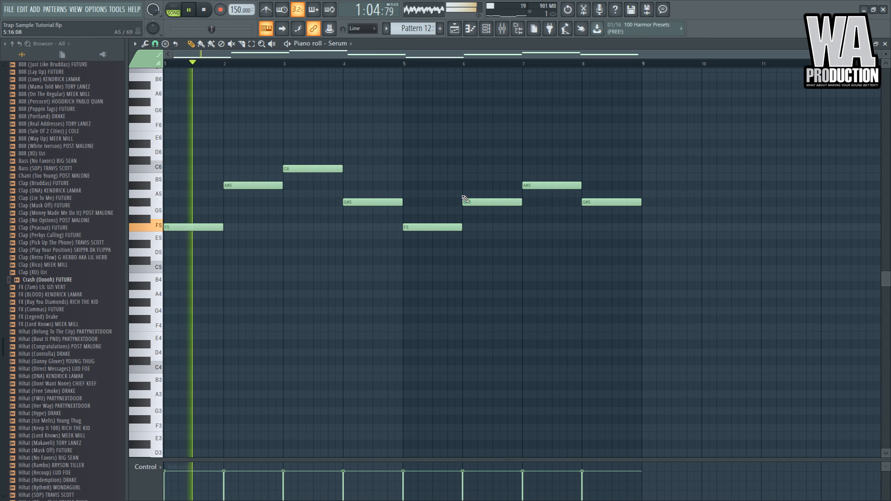
Stack one-bar reference notes F5, G5, G#5, A#5, C6, C#6 and D#6 in bar 9
left_click(171, 56)
key("space")
left_click(641, 226)
key("space")
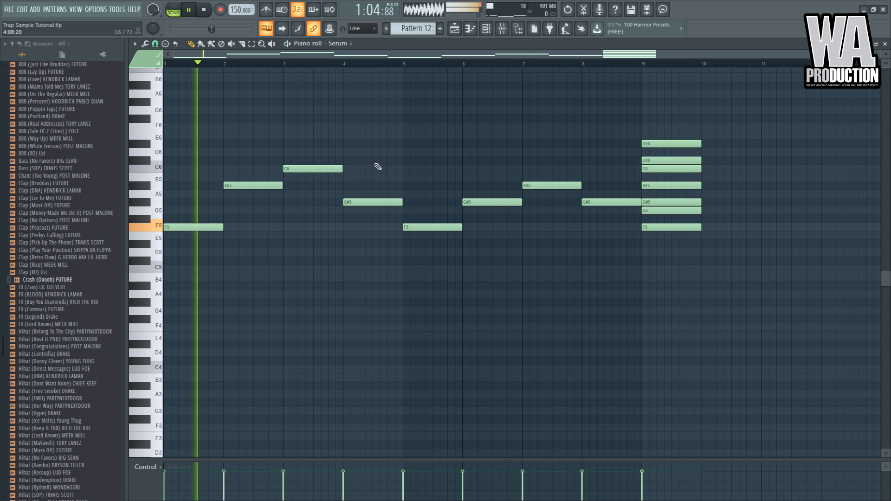
Switch playback to pattern mode, and raise the bar 7 note to C6 while listening from bar 3
key("l")
left_click(314, 64)
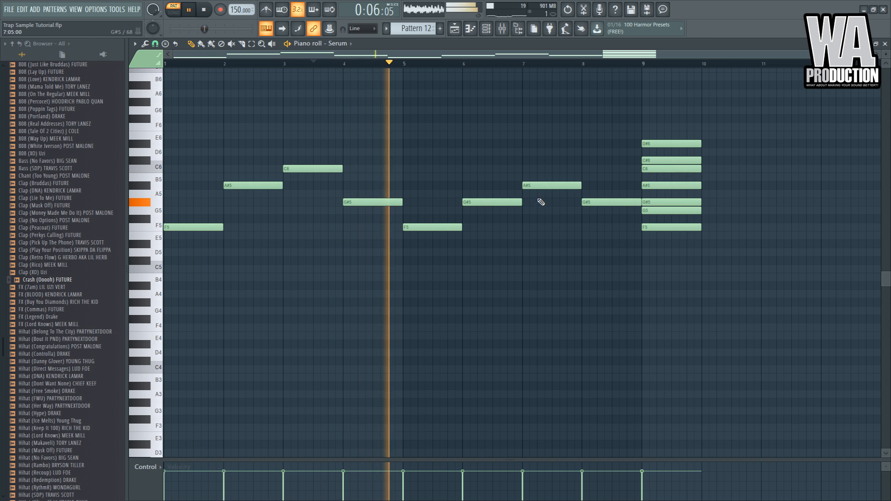
left_click_drag(542, 185, 545, 169)
mouse_move(607, 205)
left_mouse_down()
mouse_move(609, 176)
mouse_move(606, 200)
left_mouse_up()
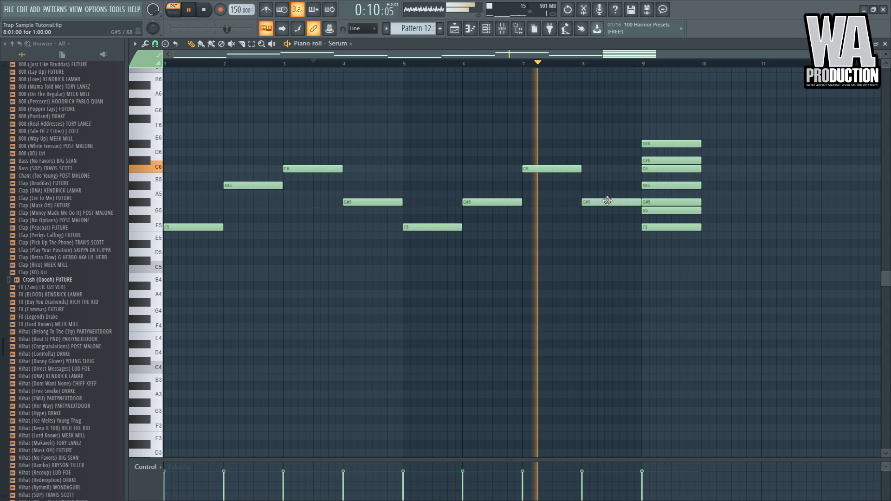
Lower the bar 7 note to D#5 and the bar 8 note to F5, and play back the phrase's ending
left_click_drag(227, 64, 201, 64)
left_click(387, 64)
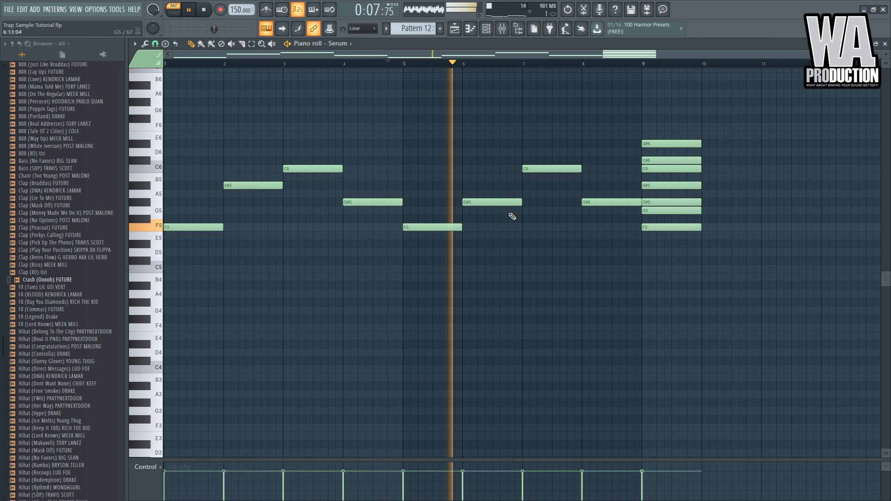
left_click_drag(551, 172, 549, 251)
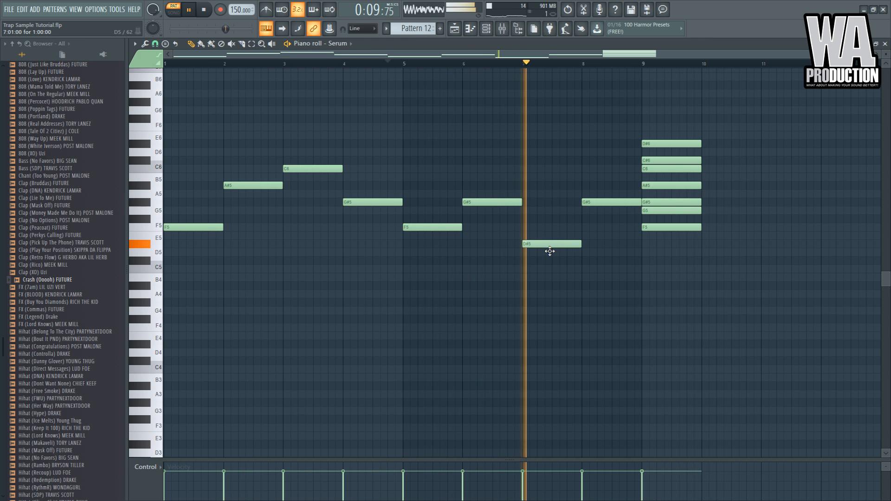
key("space")
left_click_drag(612, 204, 617, 233)
key("space")
left_click(533, 65)
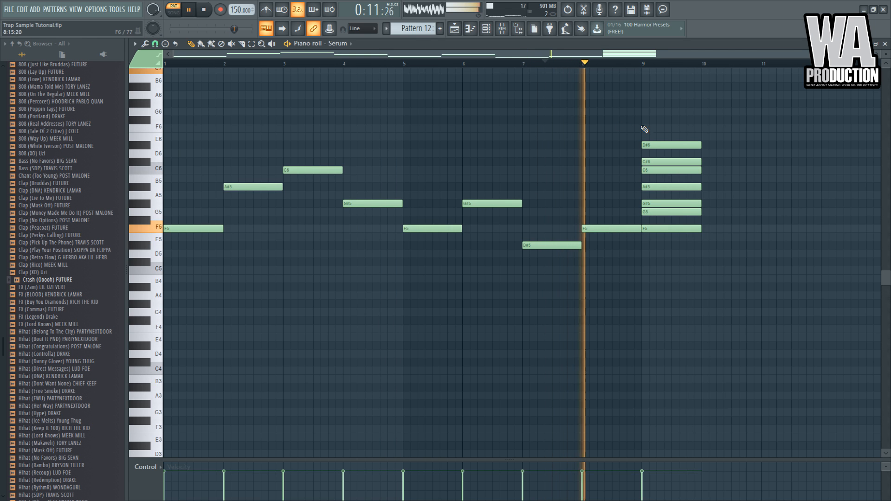
Delete the stacked reference notes in bar 9, and set song playback to start from bar 41 in the playlist
right_click(678, 147)
key("space")
left_click(454, 30)
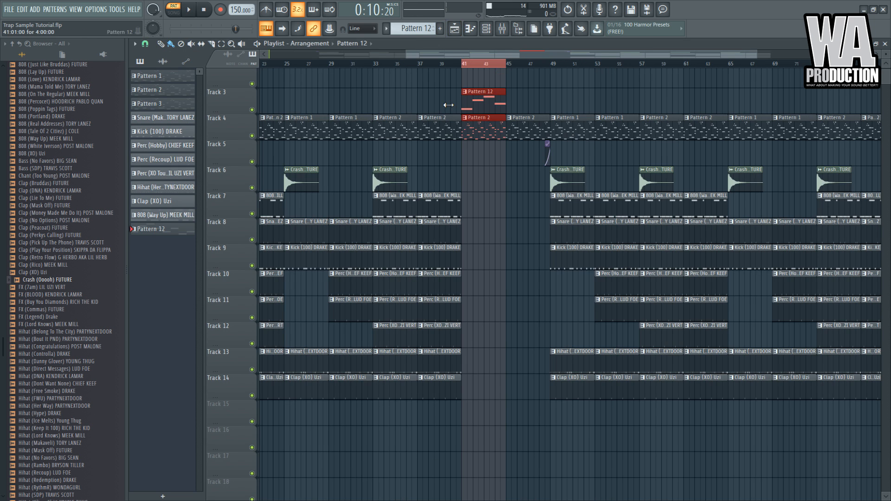
left_click(464, 64)
Open the Serum instrument and play the break melody from bar 41
left_click(486, 29)
left_click(331, 165)
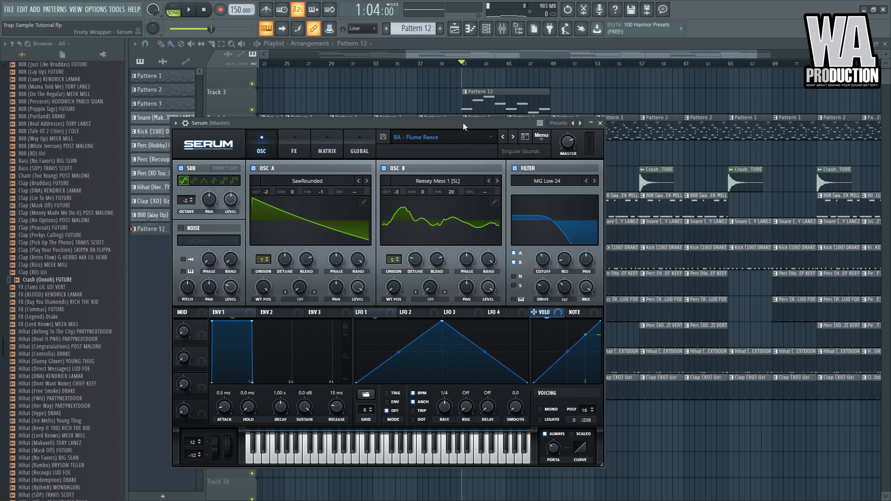
left_click_drag(463, 122, 465, 121)
key("space")
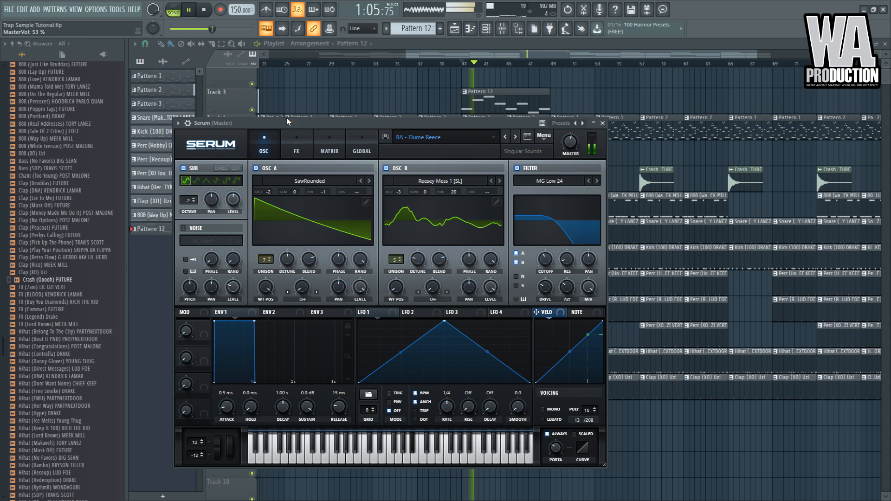
Route Serum to mixer track 11 and lower that track's level to about -6.9 dB
left_click(188, 124)
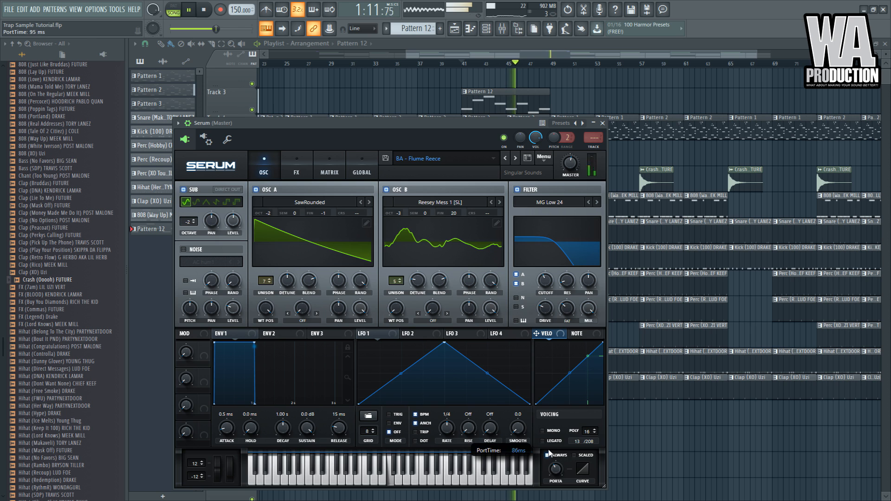
double_click(592, 139)
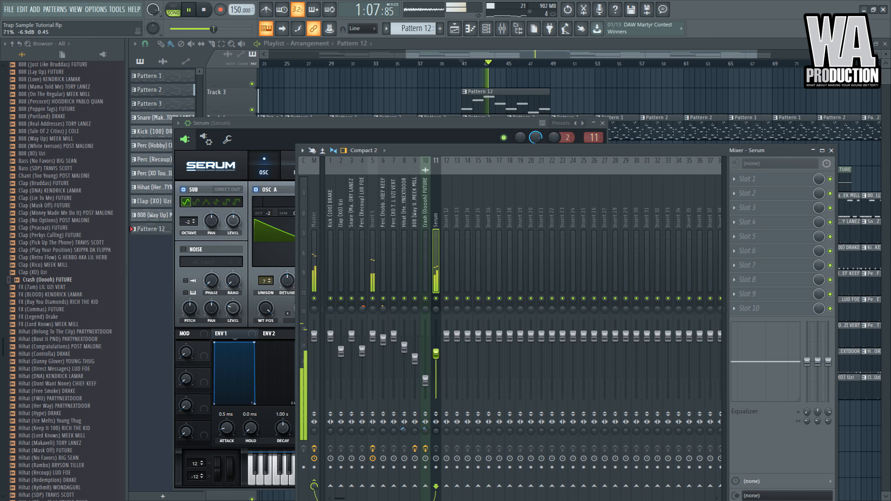
key("F12")
Play the whole arrangement from the start, and extend the last Pattern 2 clip on Track 4 by four bars to bar 85
scroll(480, 384, "down", 3, "ctrl")
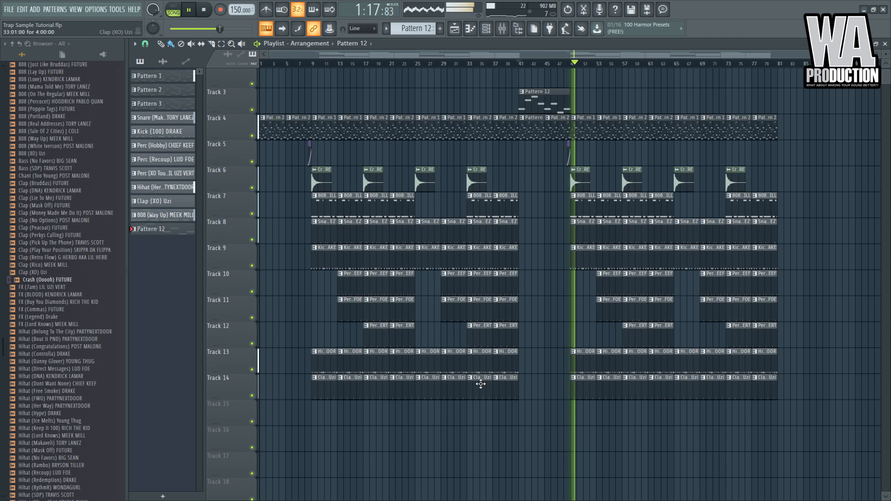
key("space")
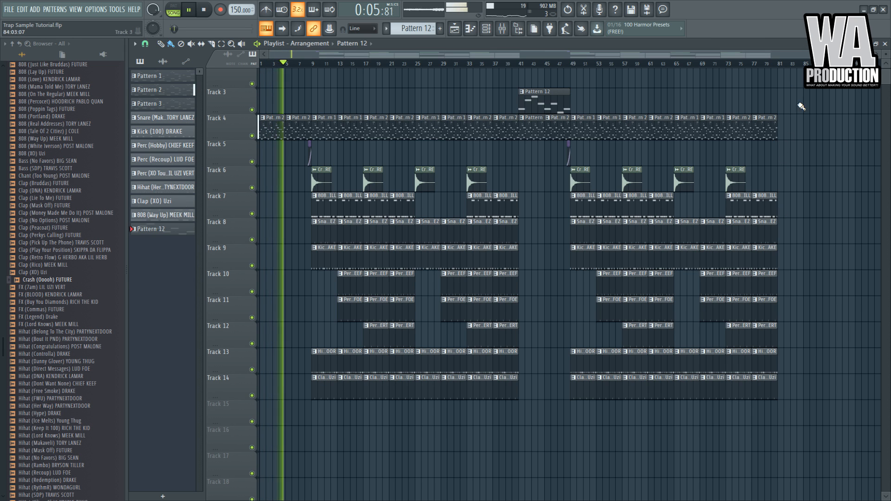
left_click_drag(777, 137, 806, 159)
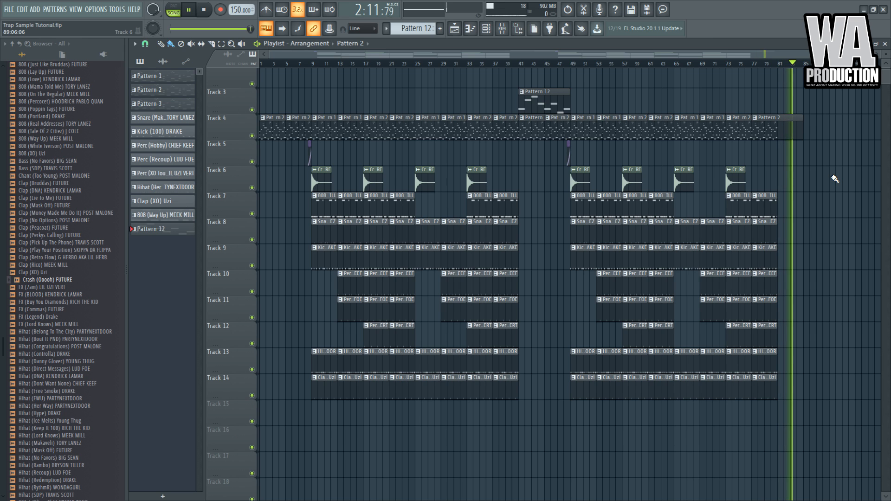
key("space")
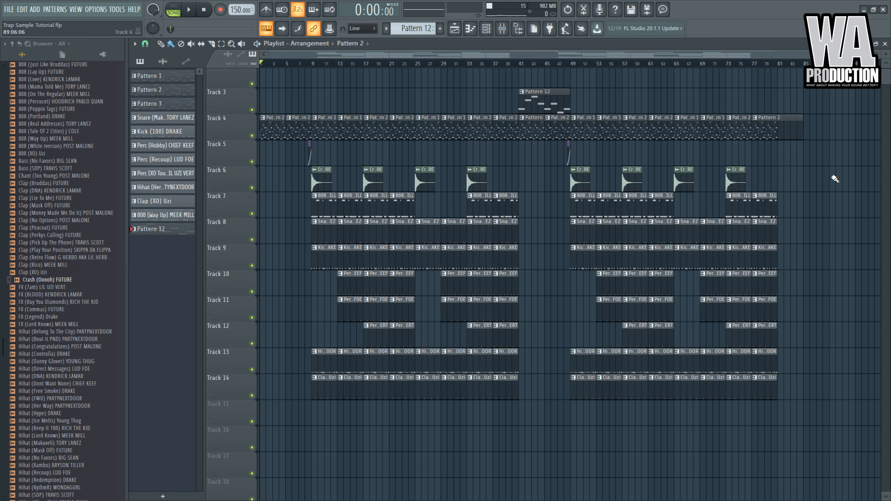